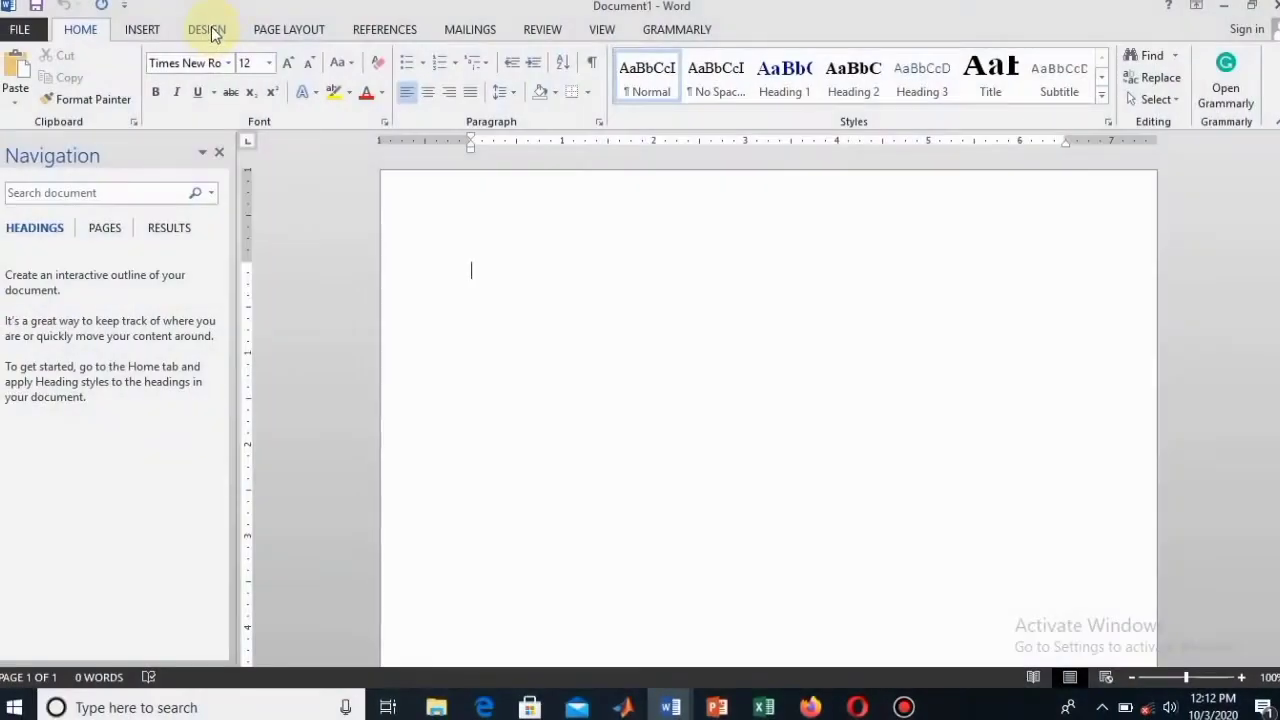
# Add a Box page border with a solid line around the whole document.
pyautogui.click(207, 30)
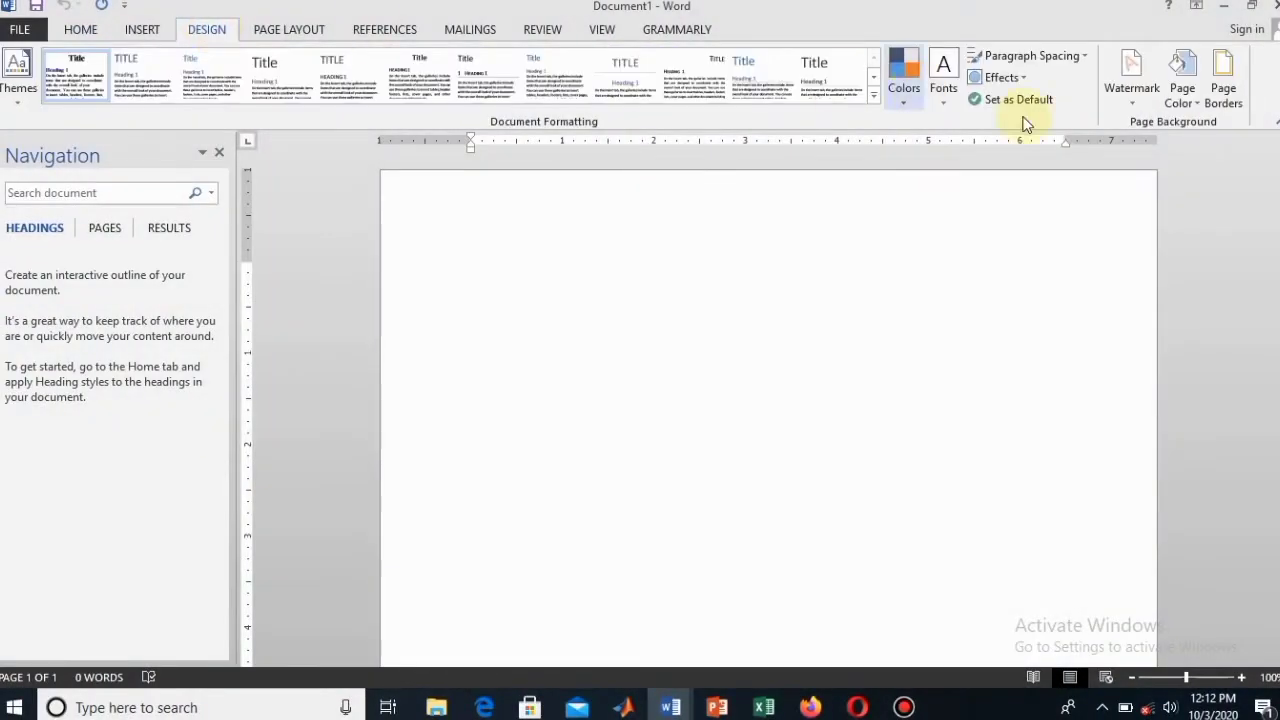
pyautogui.click(1233, 60)
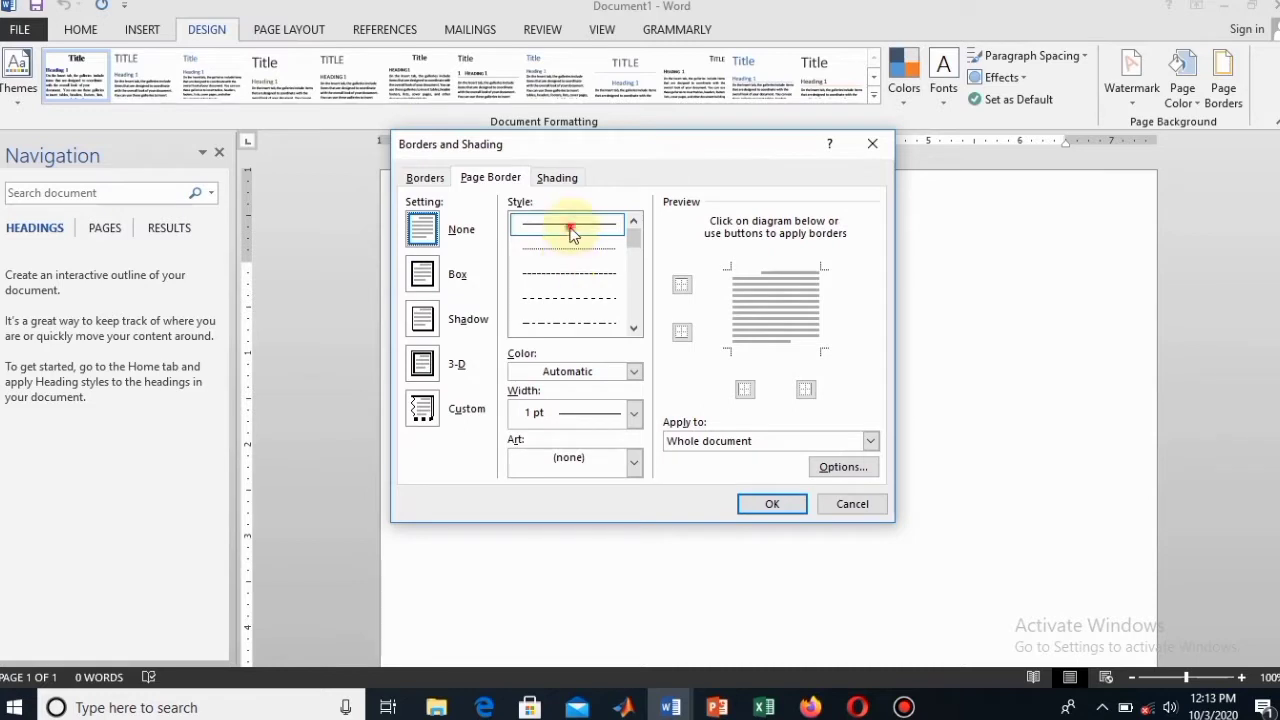
pyautogui.click(767, 507)
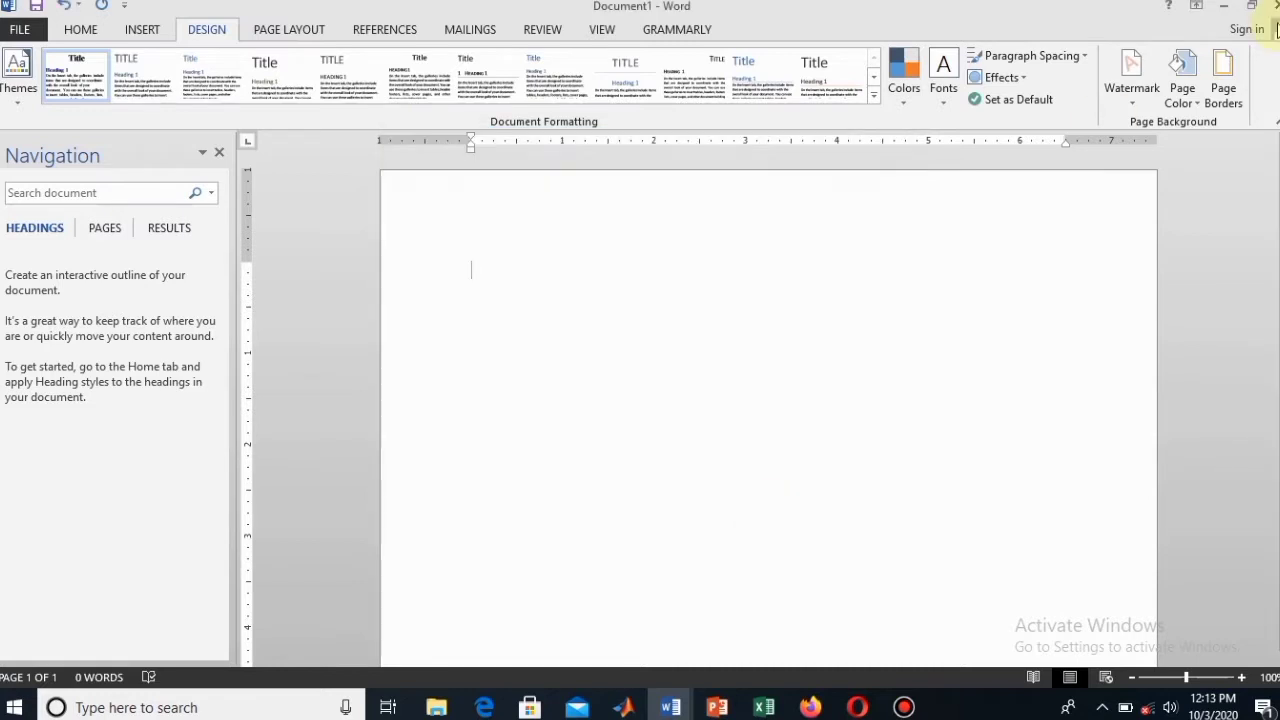
pyautogui.click(1226, 82)
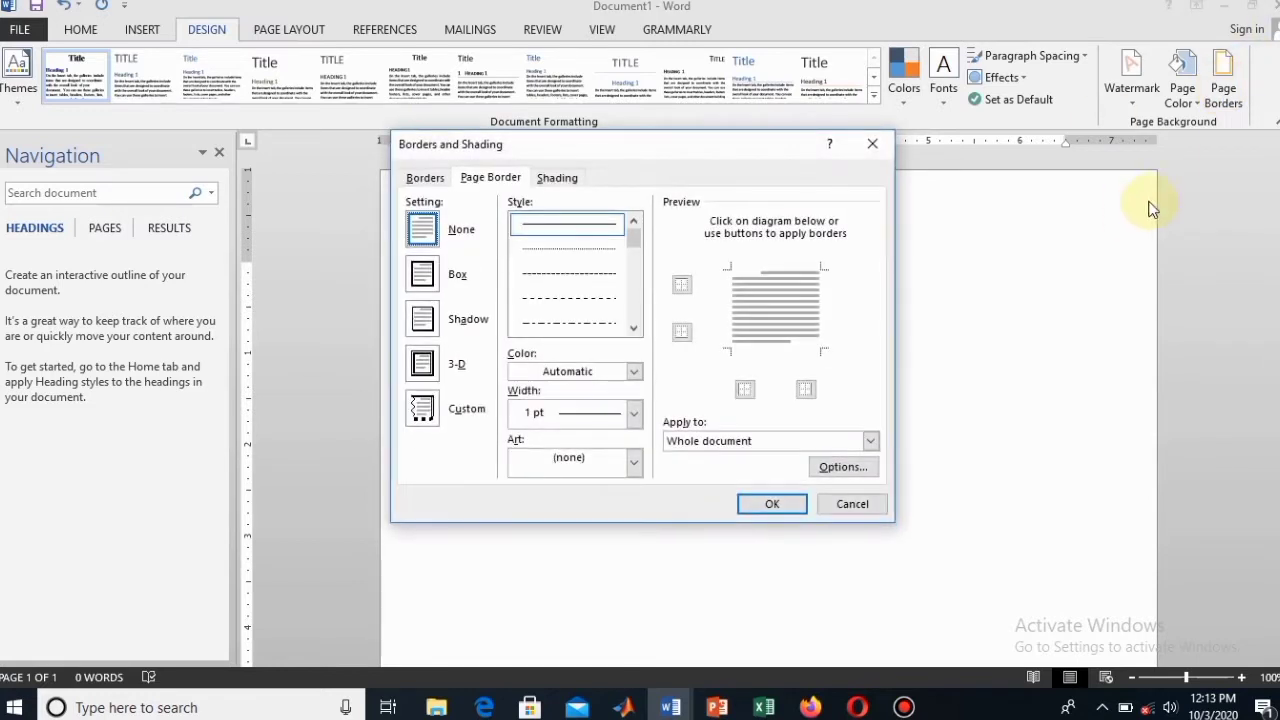
pyautogui.click(422, 273)
pyautogui.click(774, 505)
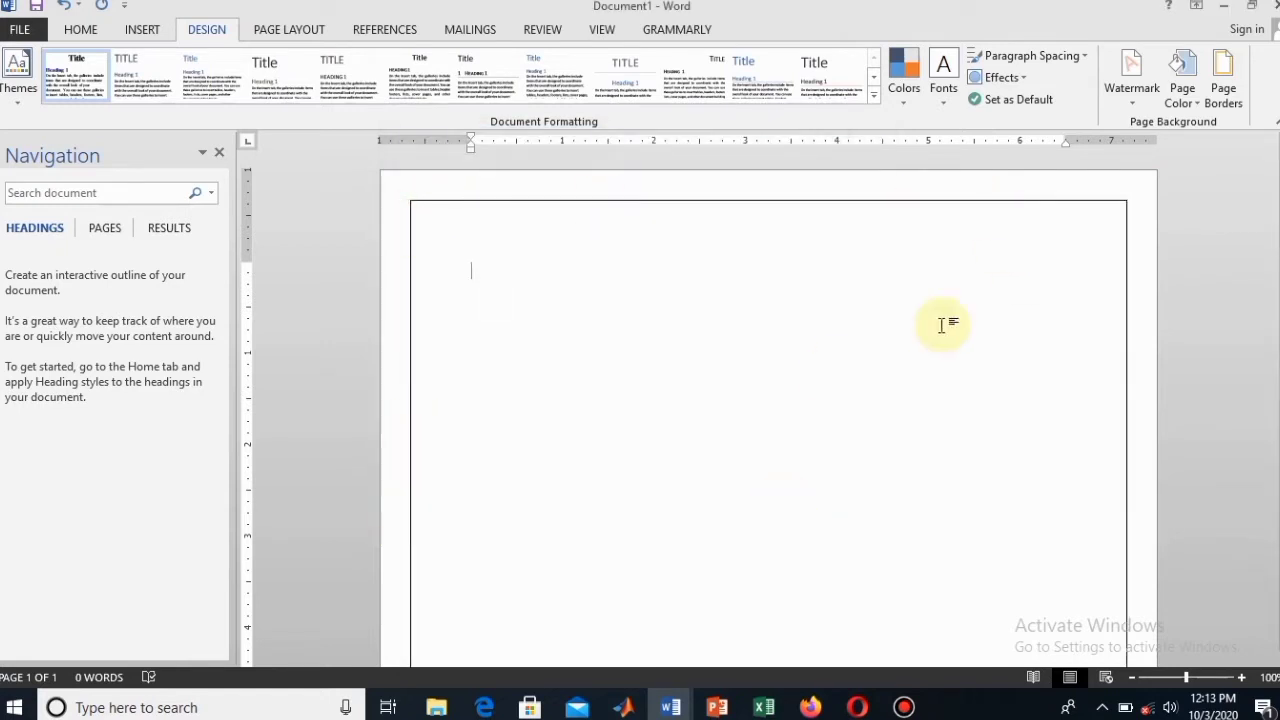
# Change the page border's color to the standard dark blue.
pyautogui.click(1228, 72)
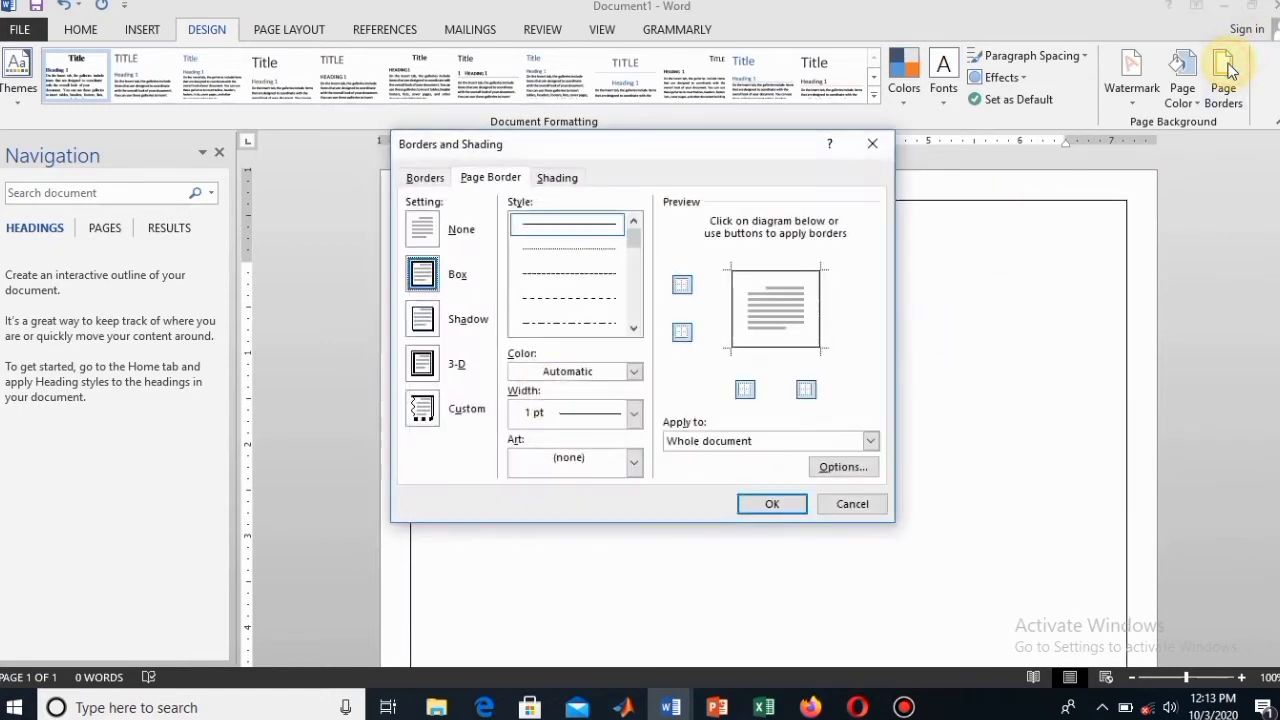
pyautogui.click(633, 371)
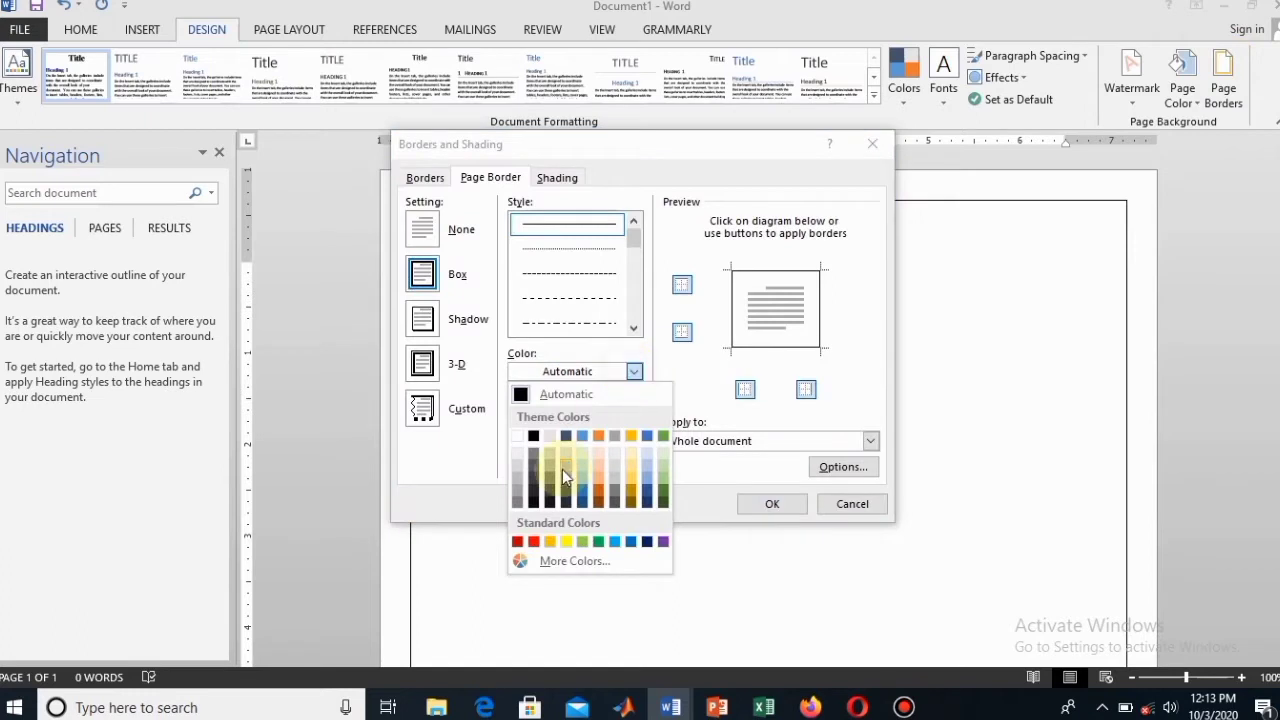
pyautogui.click(647, 542)
pyautogui.click(771, 506)
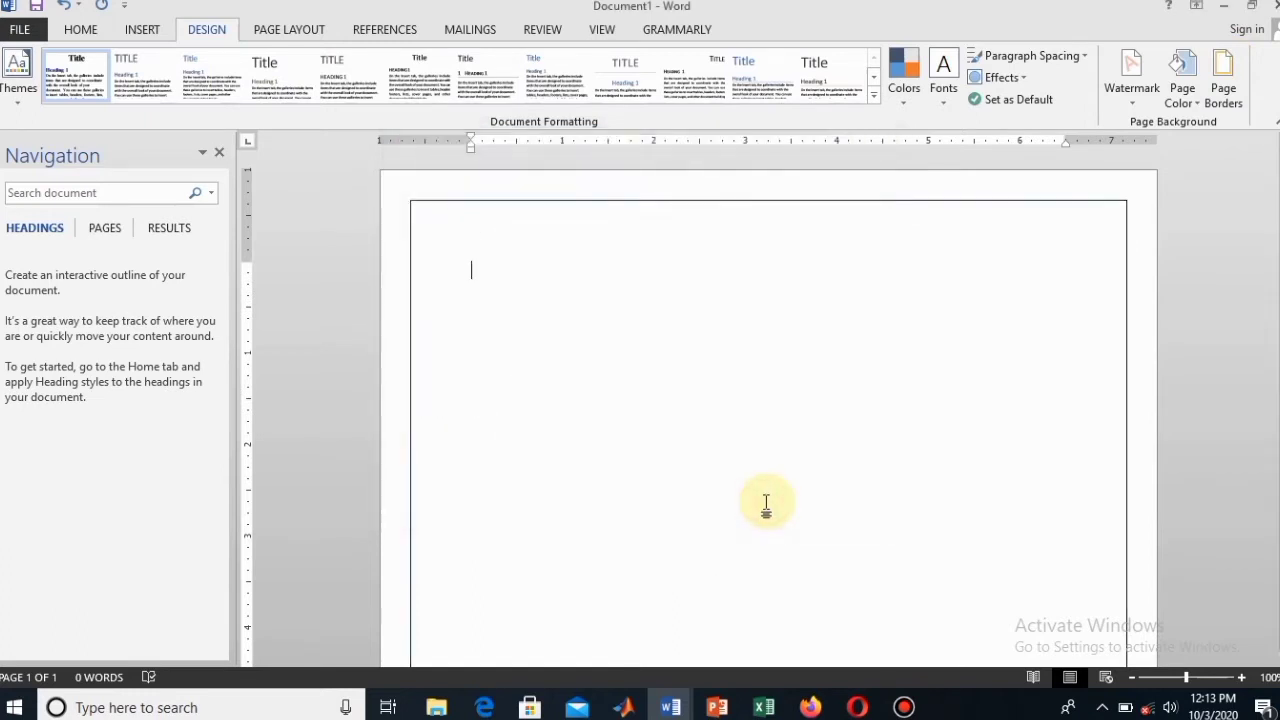
# Set the page border's width to 6 pt and check the border along the whole page.
pyautogui.click(1228, 72)
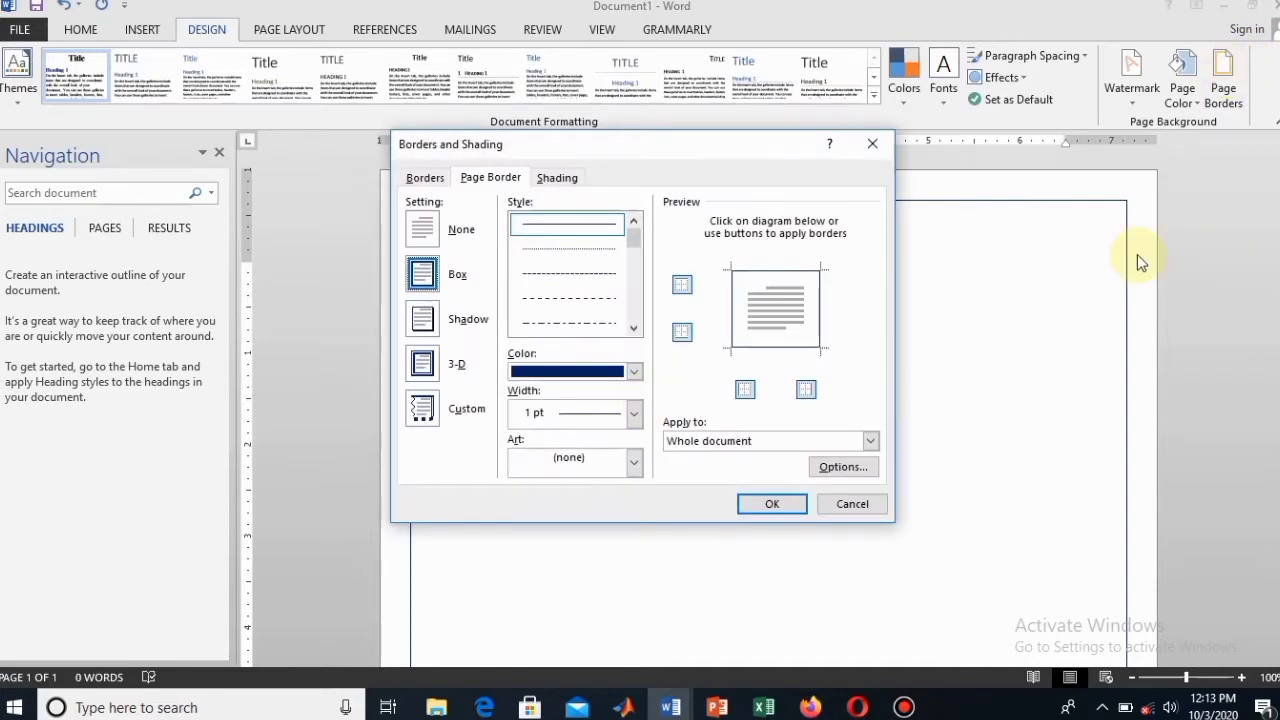
pyautogui.click(634, 412)
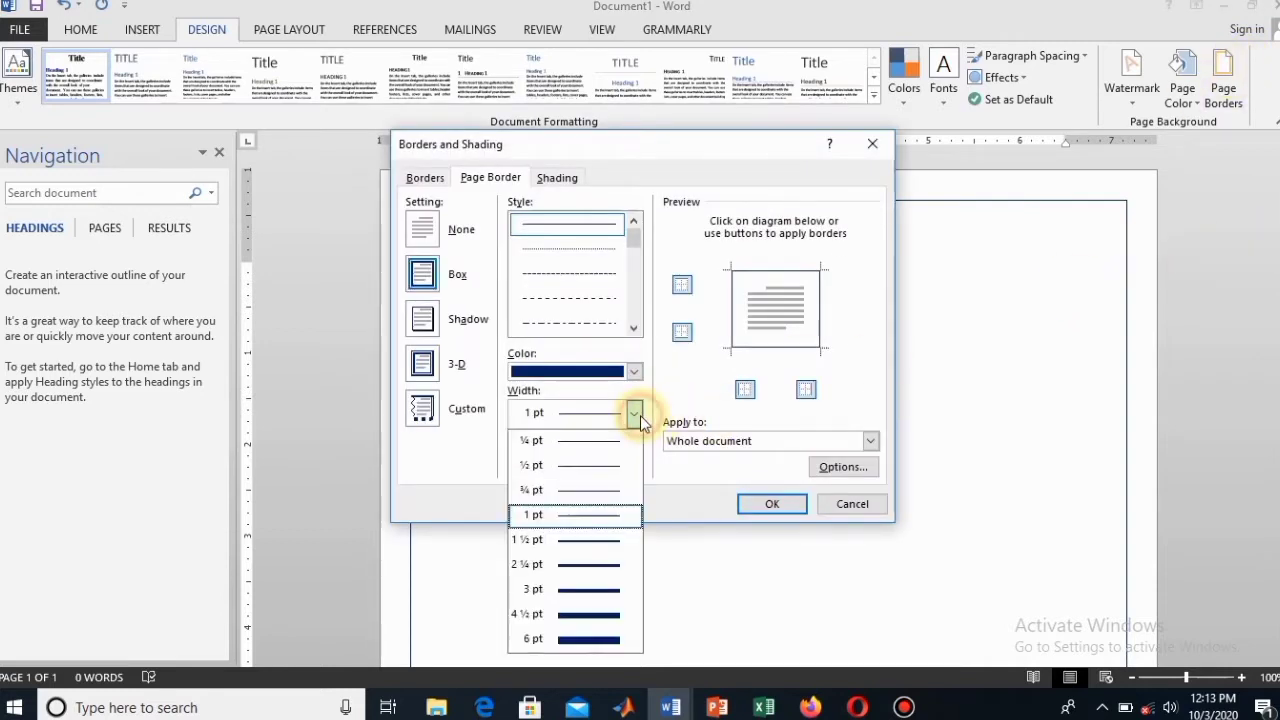
pyautogui.click(607, 640)
pyautogui.click(763, 503)
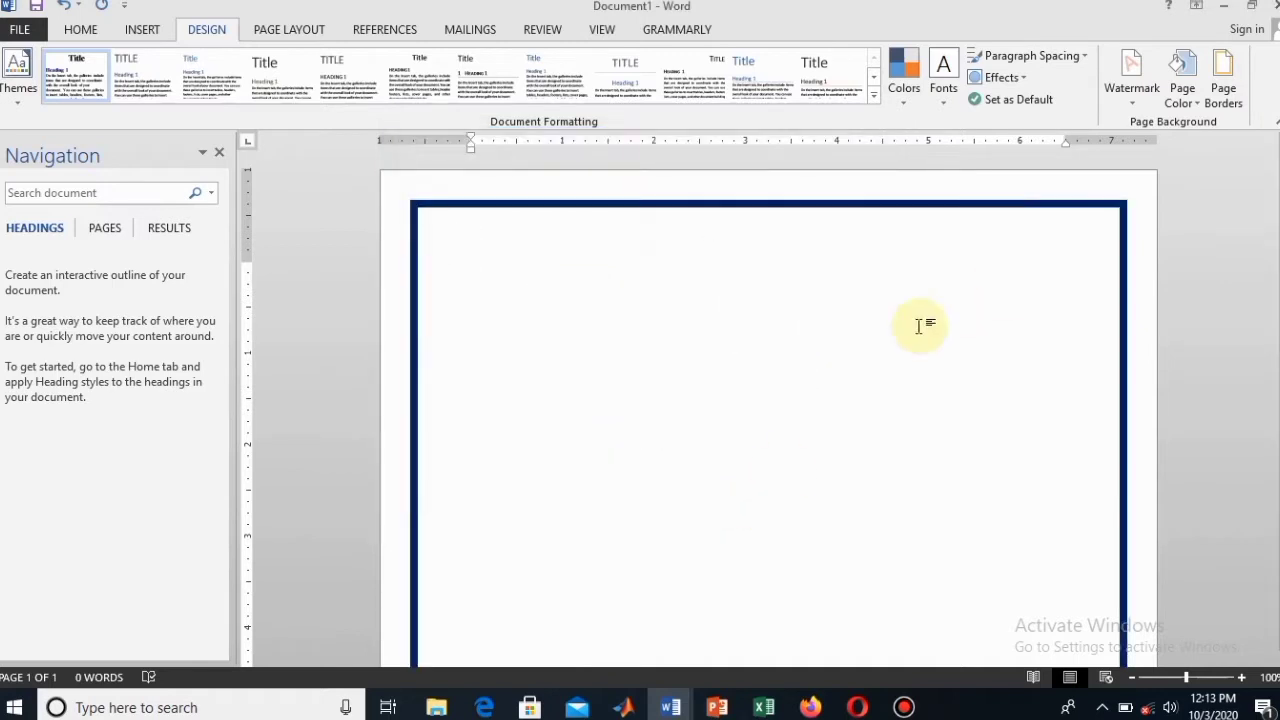
pyautogui.scroll(-7, 918, 326)
pyautogui.scroll(7, 918, 326)
pyautogui.scroll(-7, 820, 288)
pyautogui.scroll(7, 820, 288)
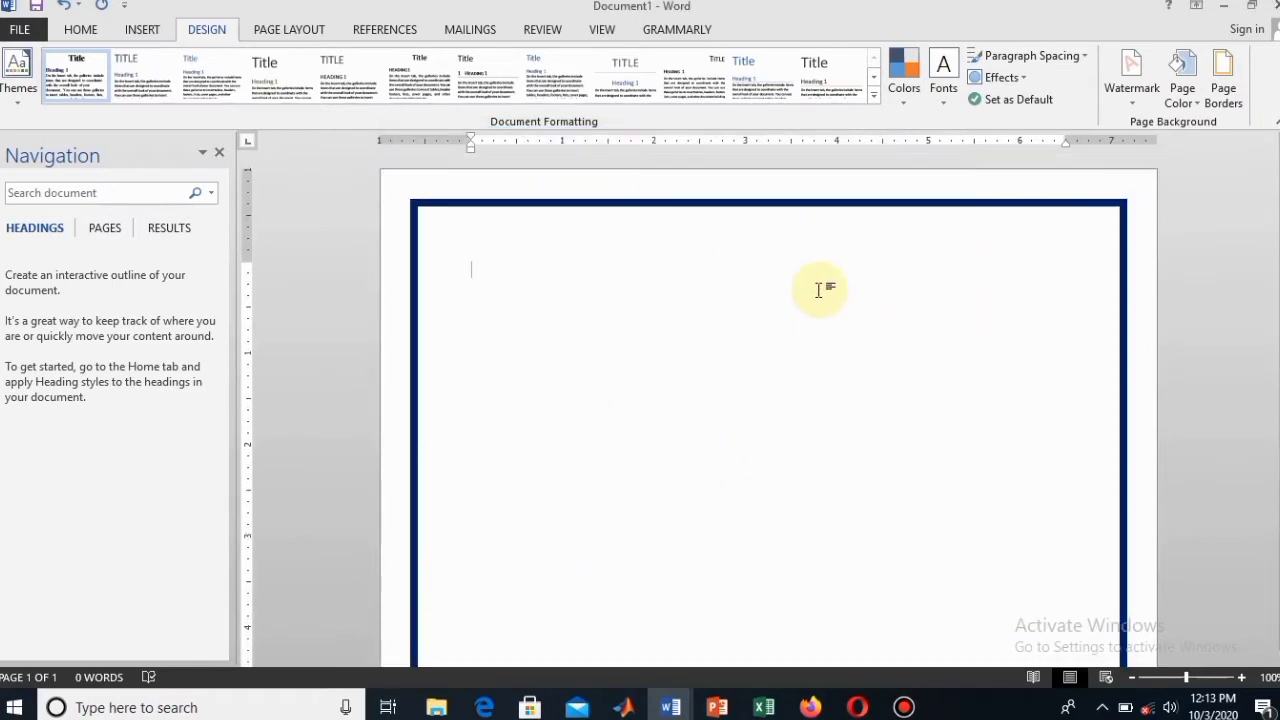
# Restrict the page border to "This section - First page only".
pyautogui.click(1223, 86)
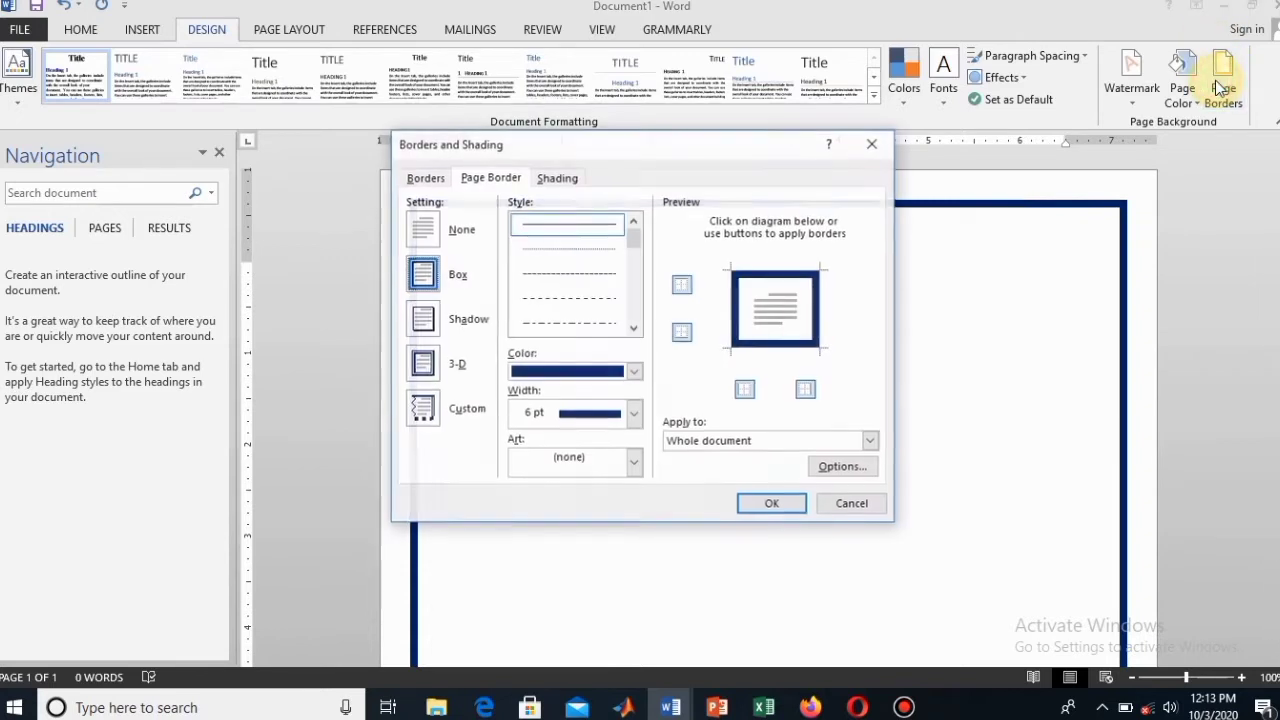
pyautogui.click(870, 441)
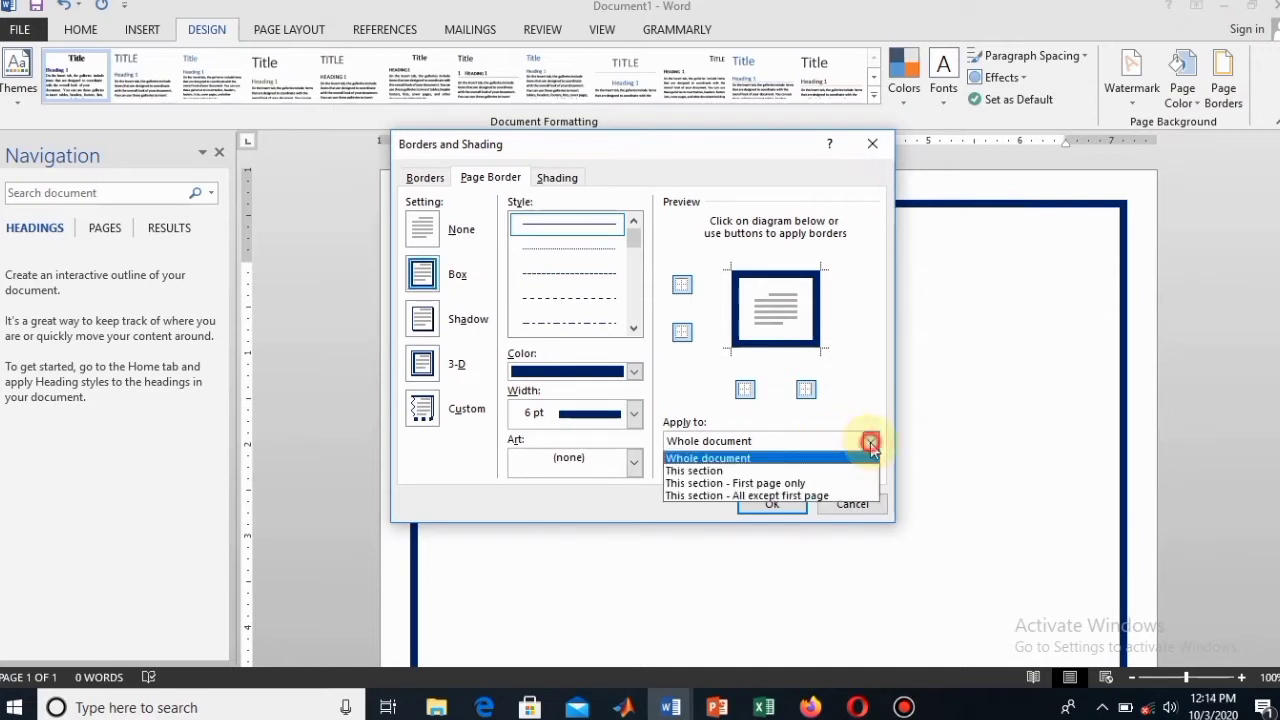
pyautogui.click(800, 485)
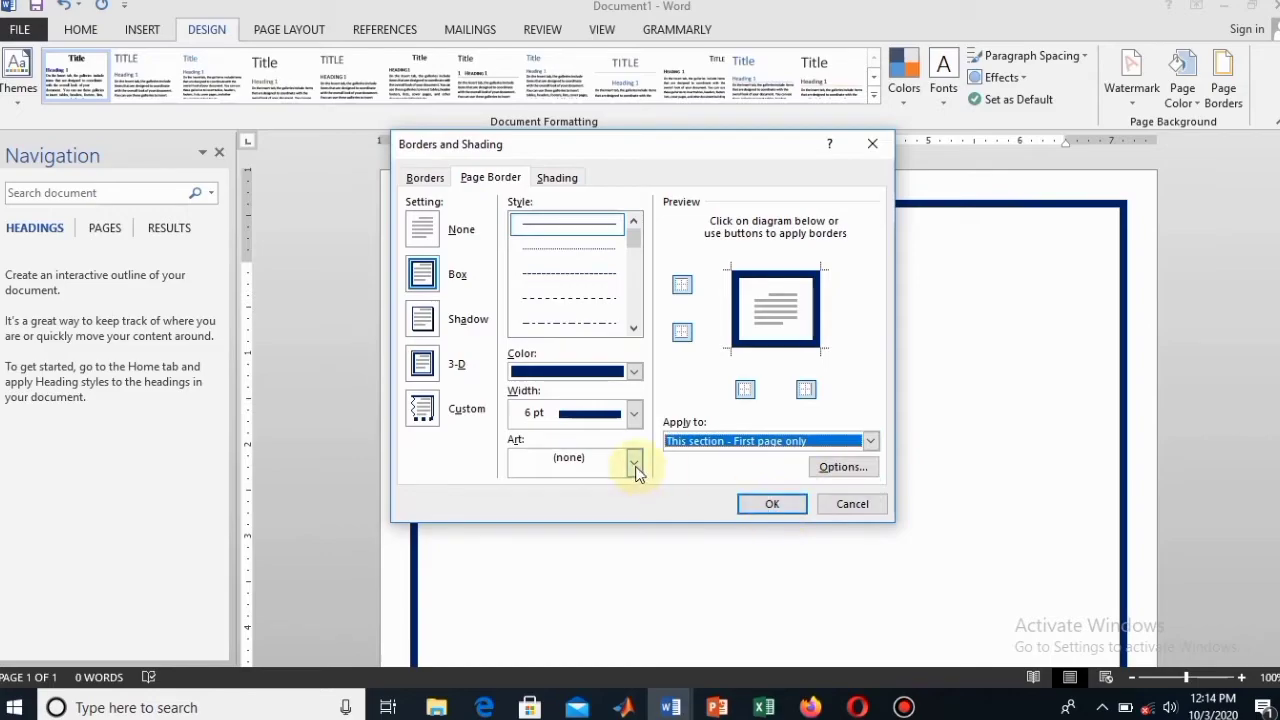
pyautogui.click(788, 512)
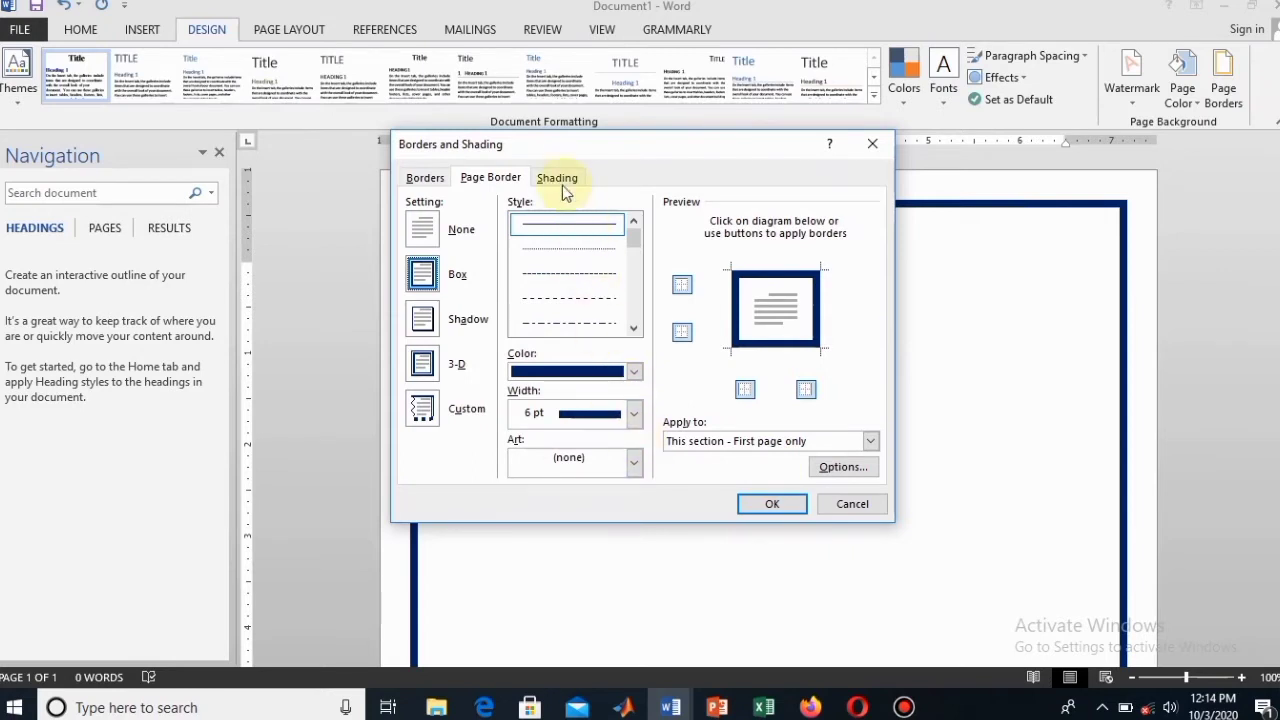
# Replace the line border with the red flower and green leaf art border, and inspect it down the page.
pyautogui.click(634, 463)
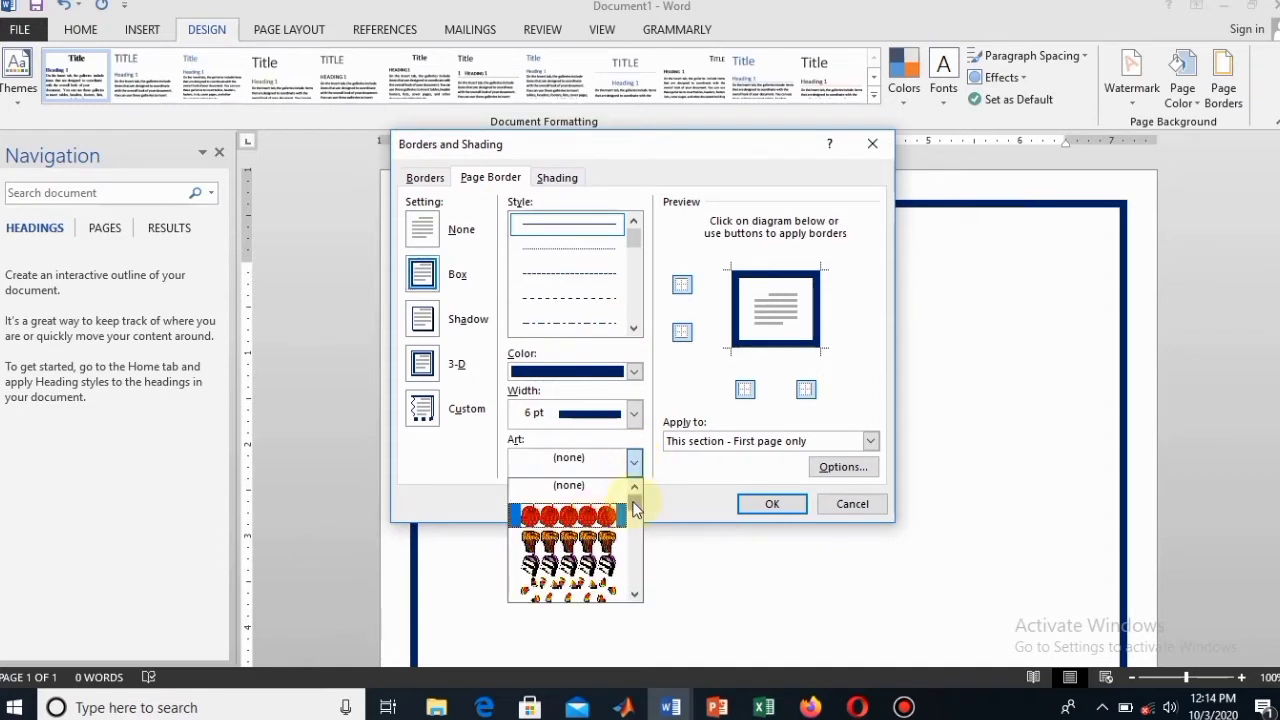
pyautogui.moveTo(634, 505)
pyautogui.mouseDown()
pyautogui.moveTo(634, 584)
pyautogui.moveTo(634, 517)
pyautogui.mouseUp()
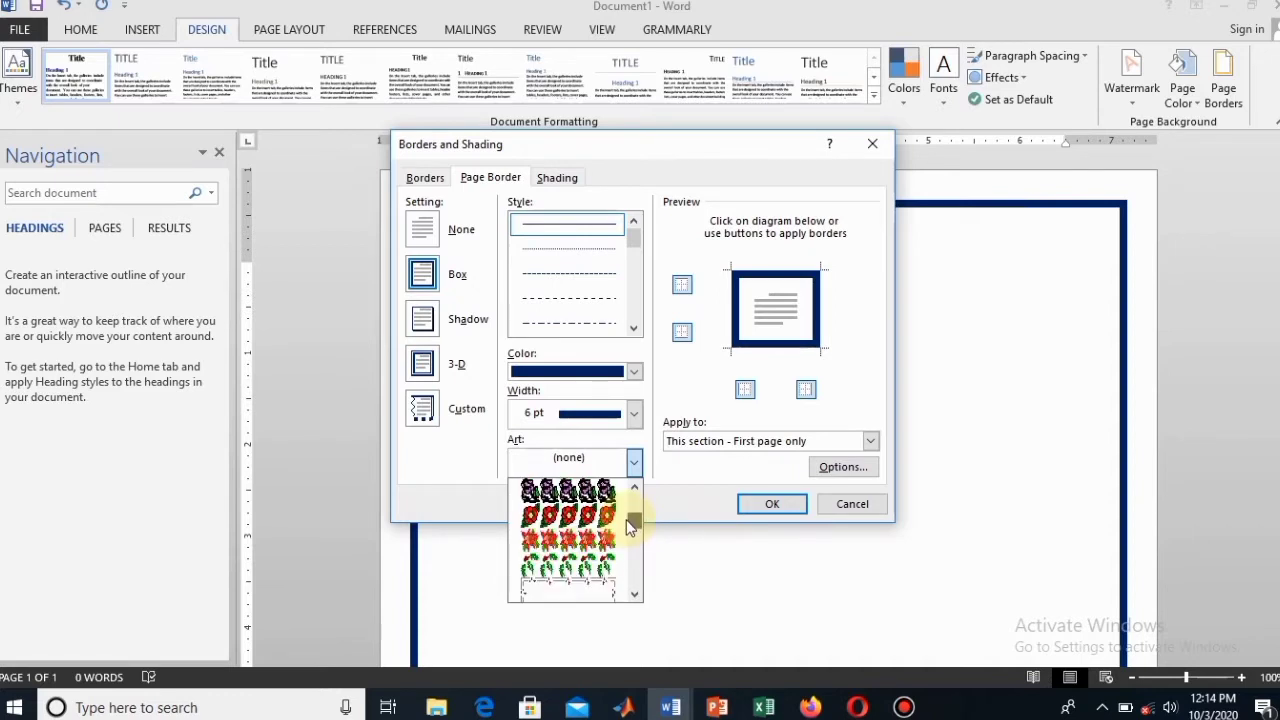
pyautogui.click(592, 517)
pyautogui.click(789, 505)
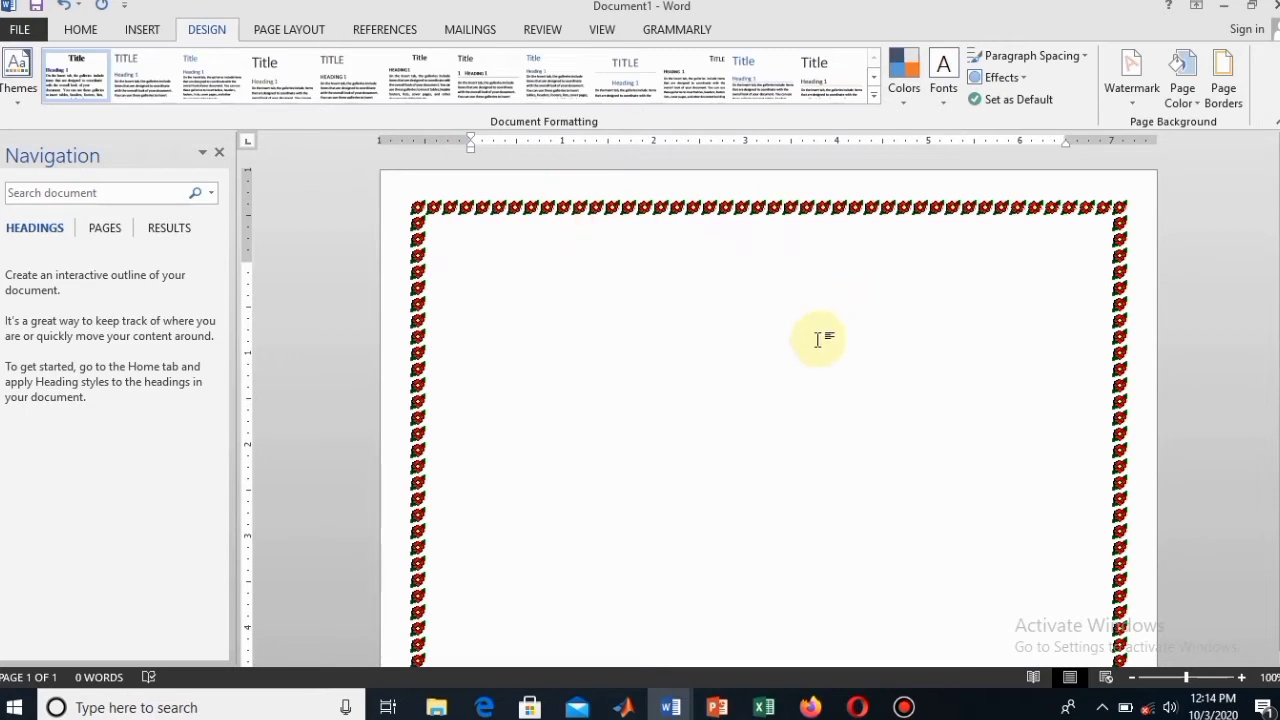
pyautogui.scroll(-5, 820, 337)
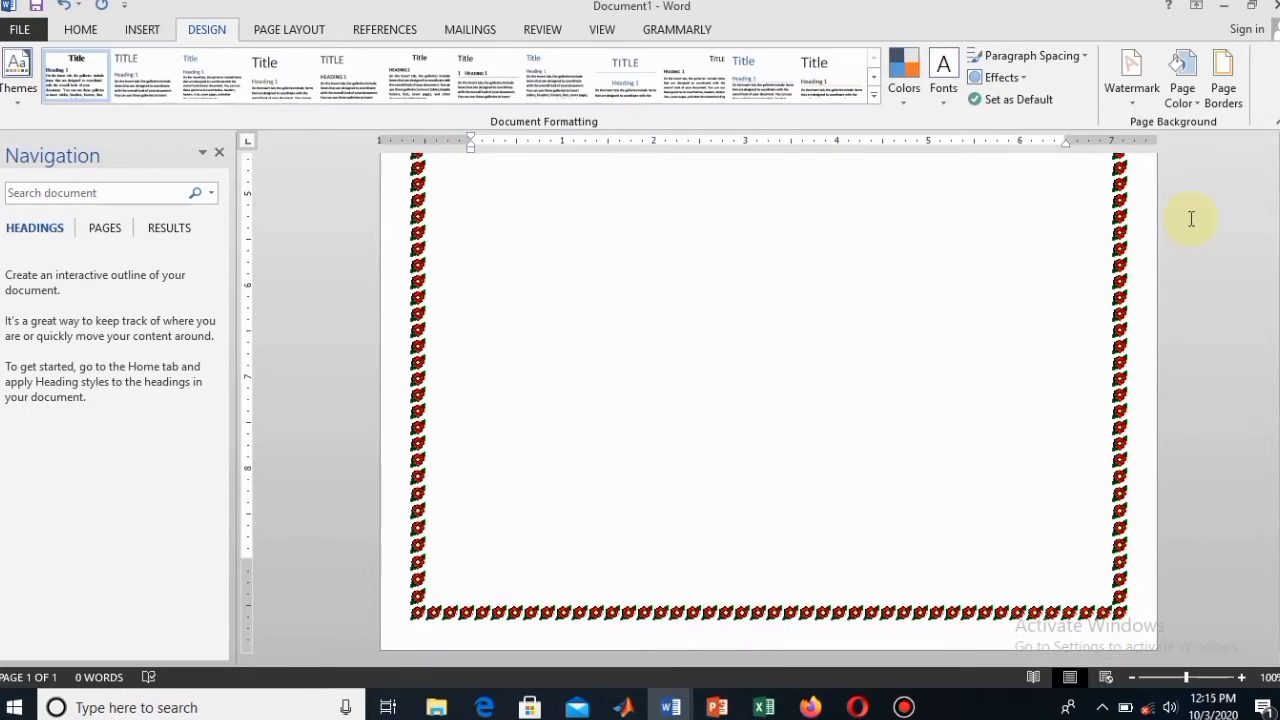
# Increase the width of the flower art page border to 28 pt.
pyautogui.click(1218, 100)
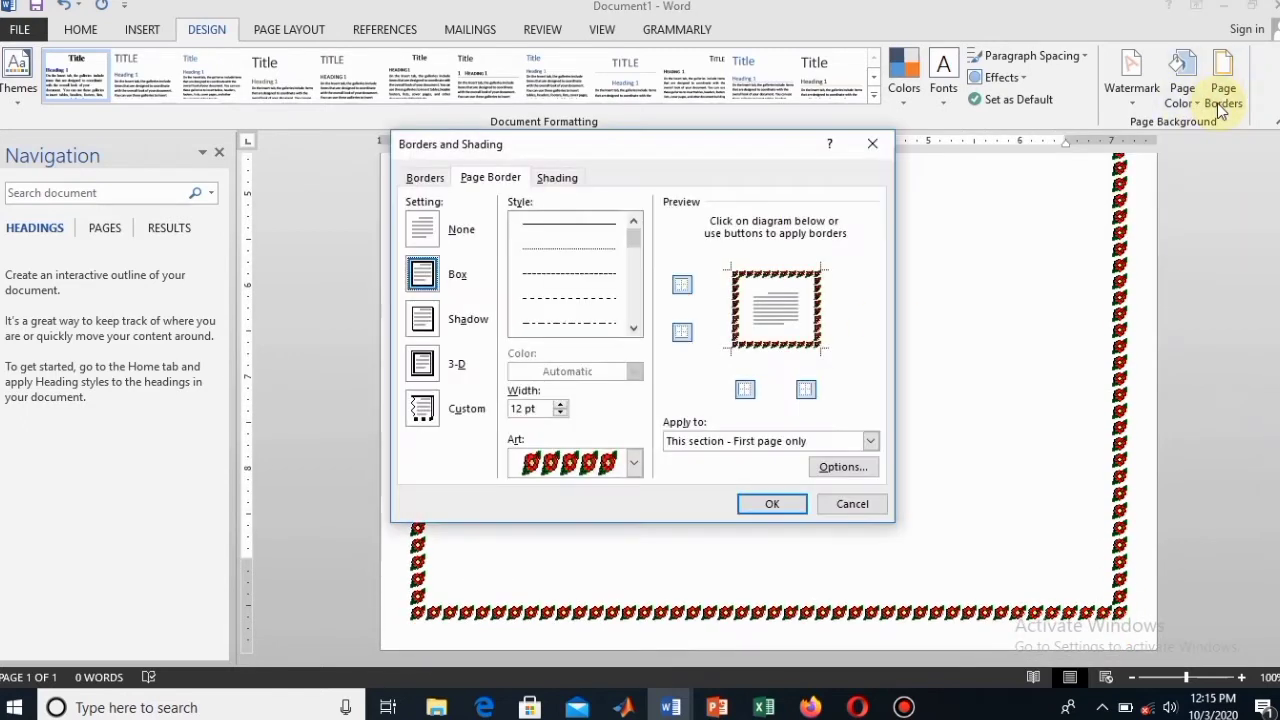
pyautogui.click(561, 405)
pyautogui.click(561, 405)
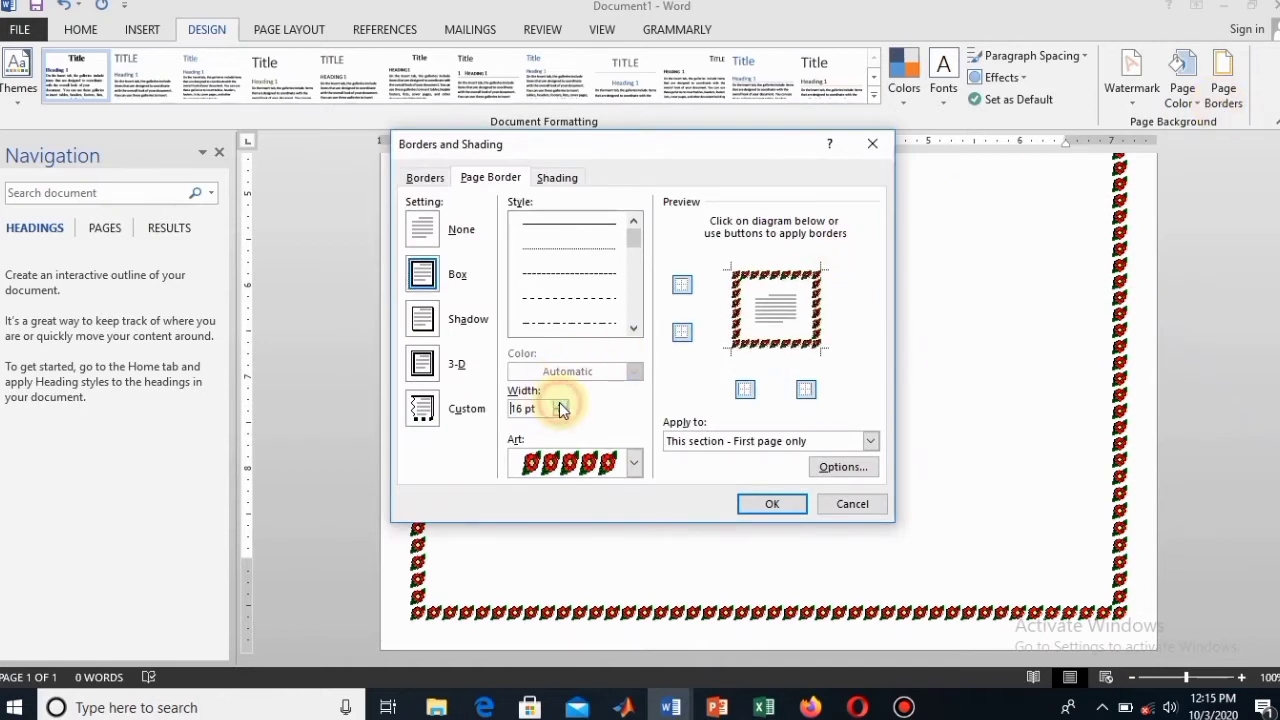
pyautogui.click(559, 407)
pyautogui.click(559, 407)
pyautogui.click(559, 407)
pyautogui.click(559, 407)
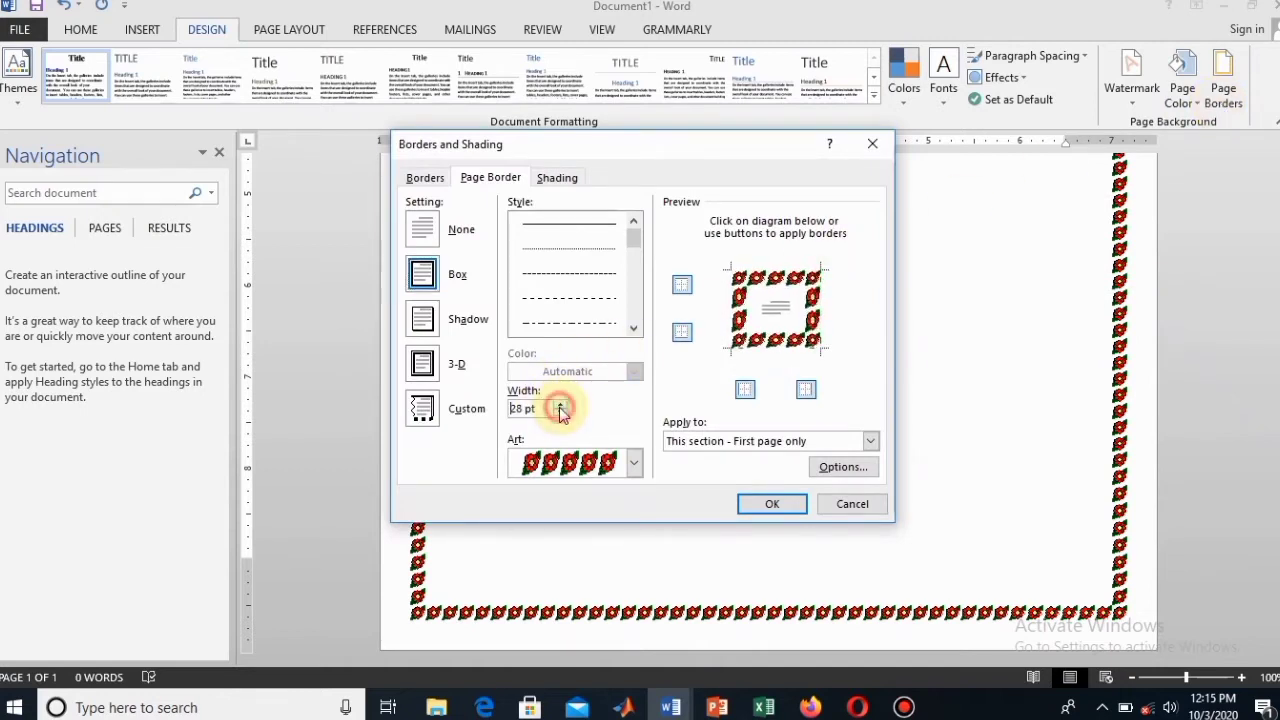
pyautogui.click(559, 407)
pyautogui.click(559, 407)
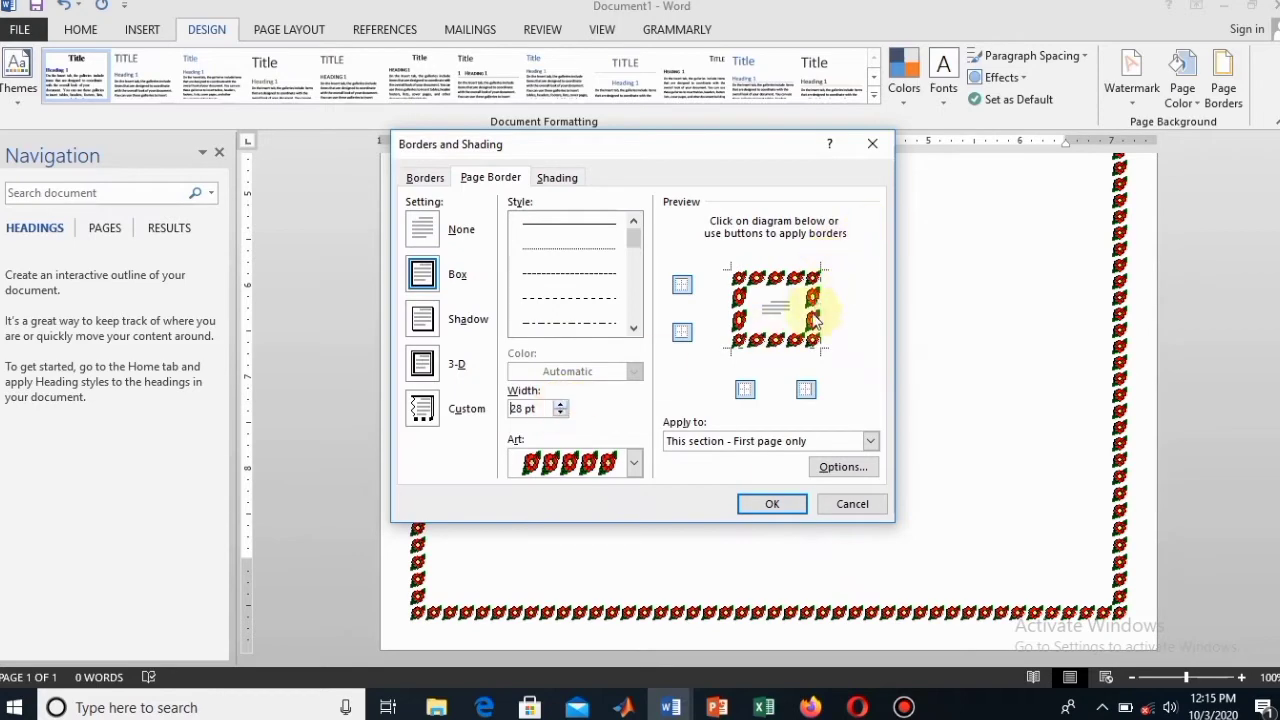
pyautogui.click(771, 504)
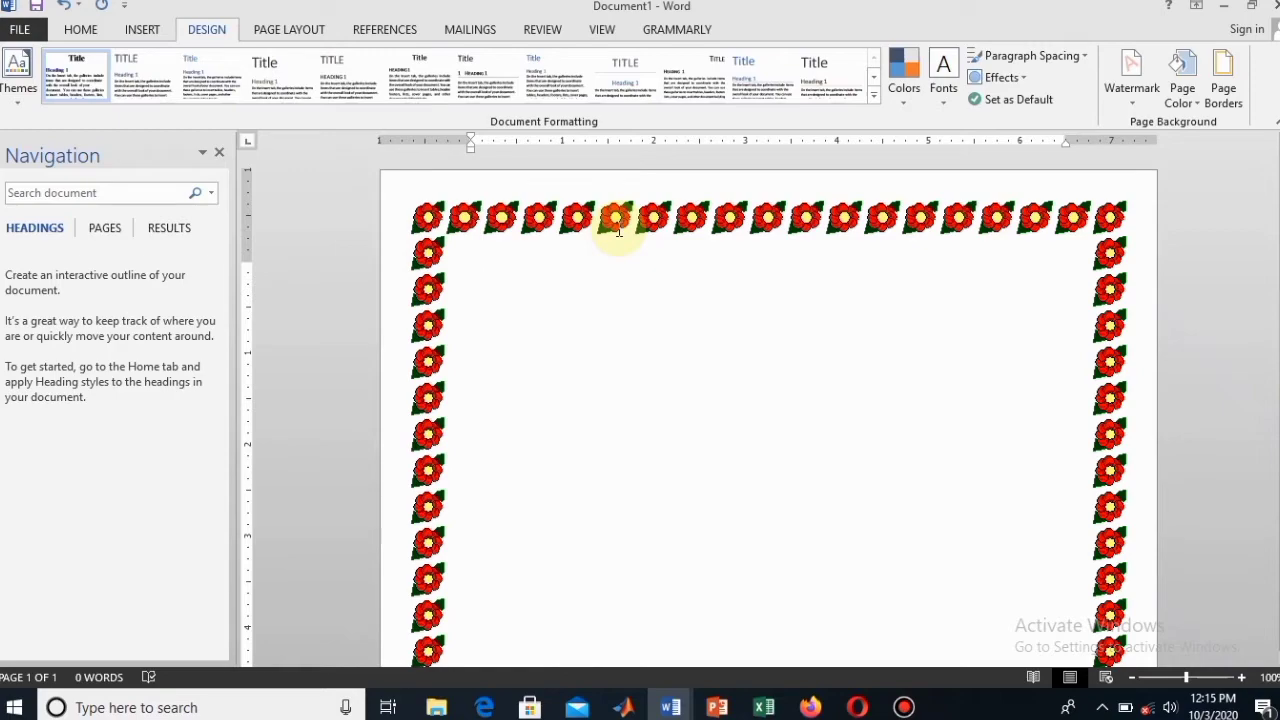
# Reduce the width of the flower art page border to 22 pt.
pyautogui.click(1223, 90)
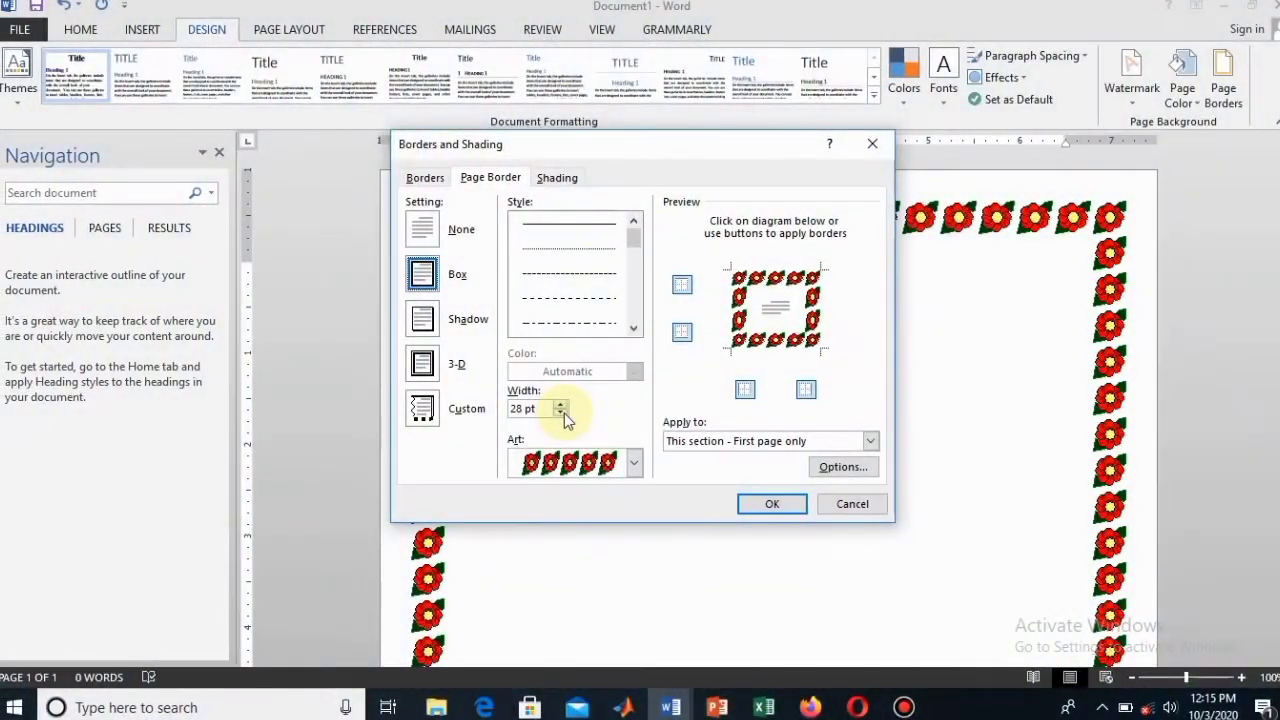
pyautogui.click(564, 413)
pyautogui.click(564, 413)
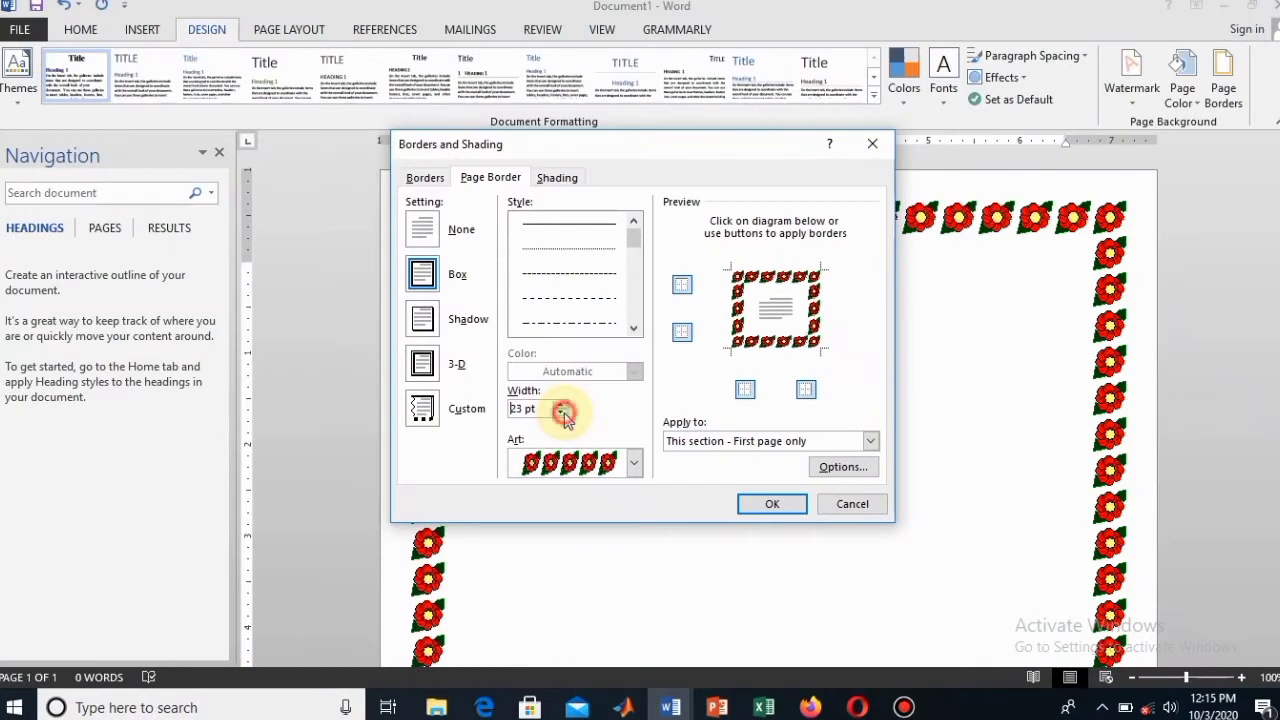
pyautogui.click(564, 413)
pyautogui.click(765, 504)
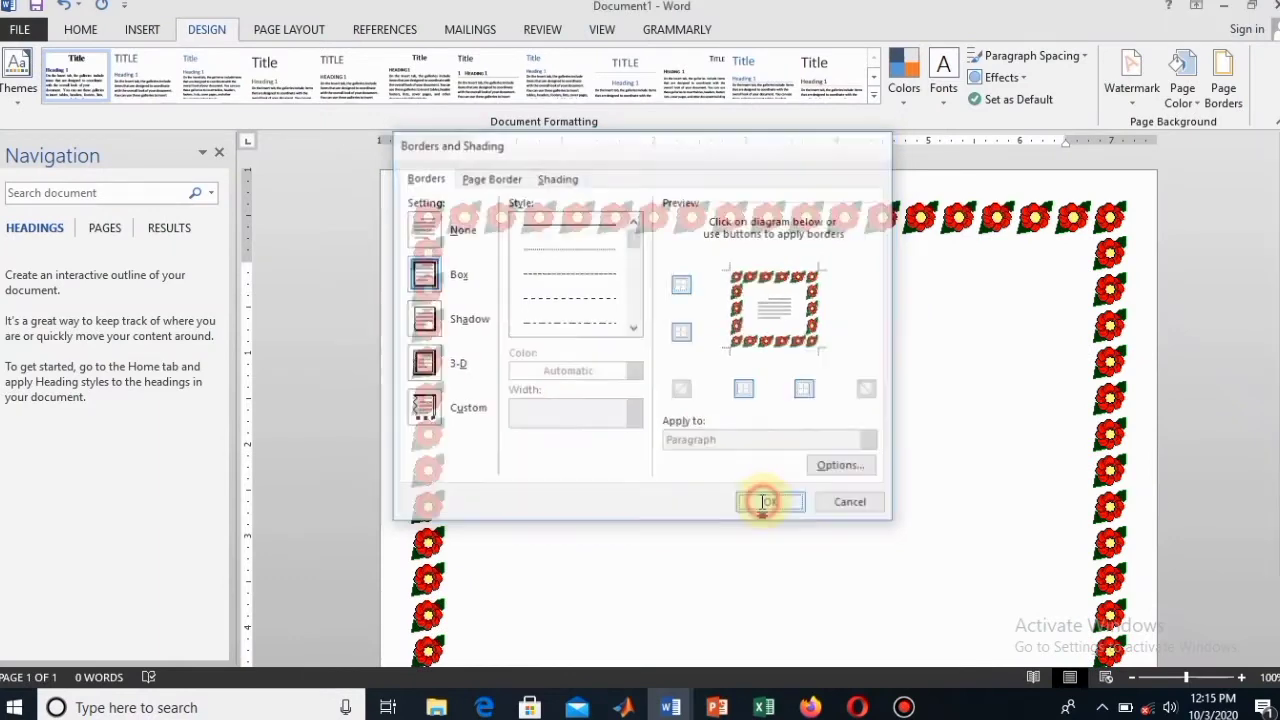
# Shade the paragraph with the standard light green fill color.
pyautogui.click(1234, 81)
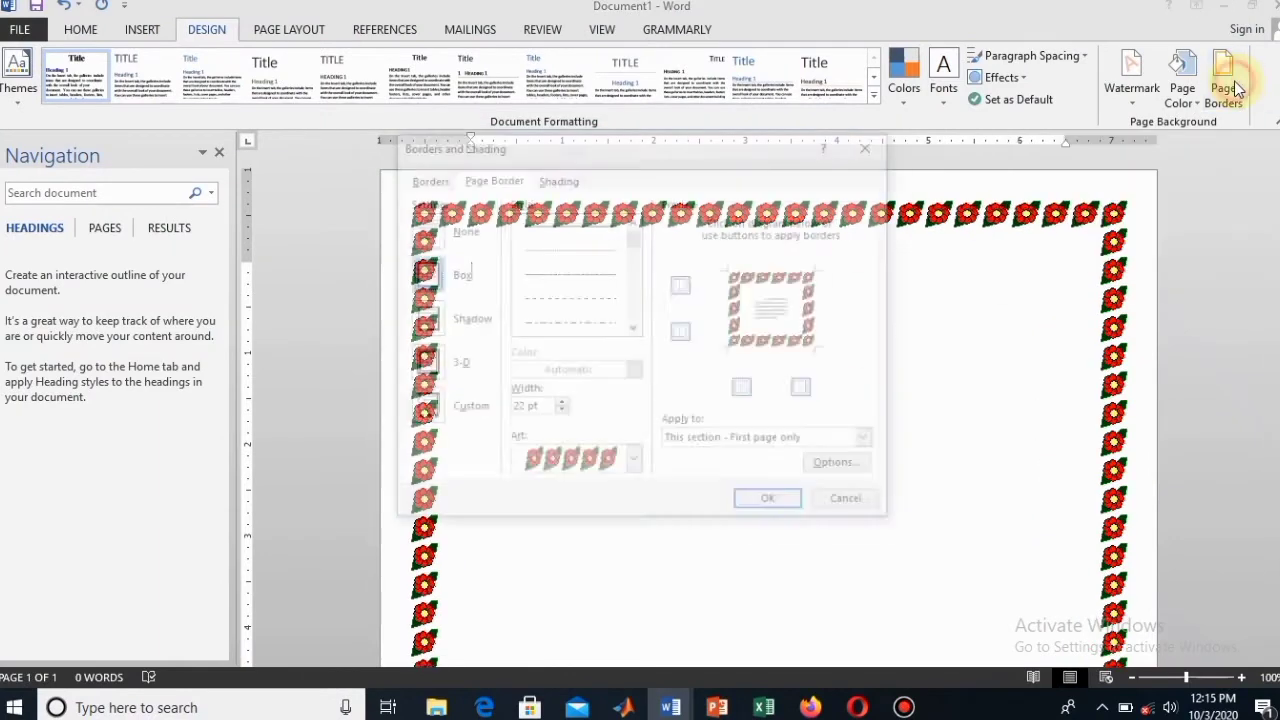
pyautogui.click(558, 178)
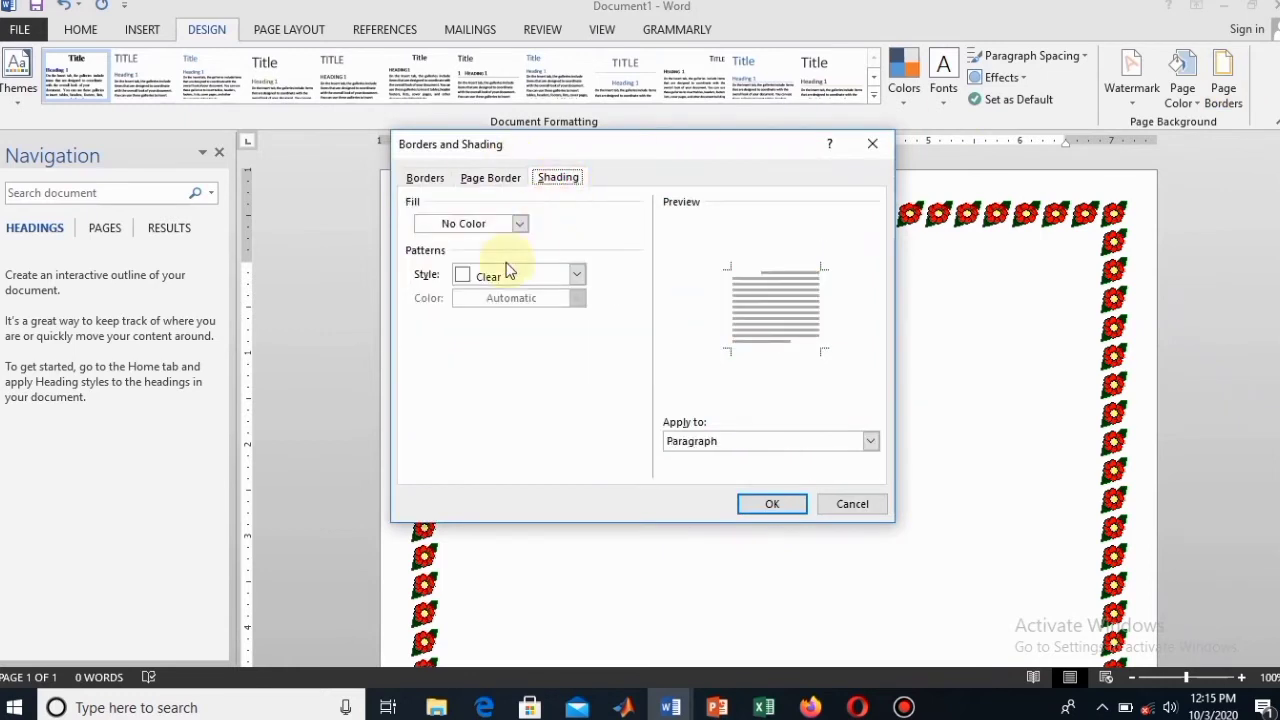
pyautogui.click(519, 224)
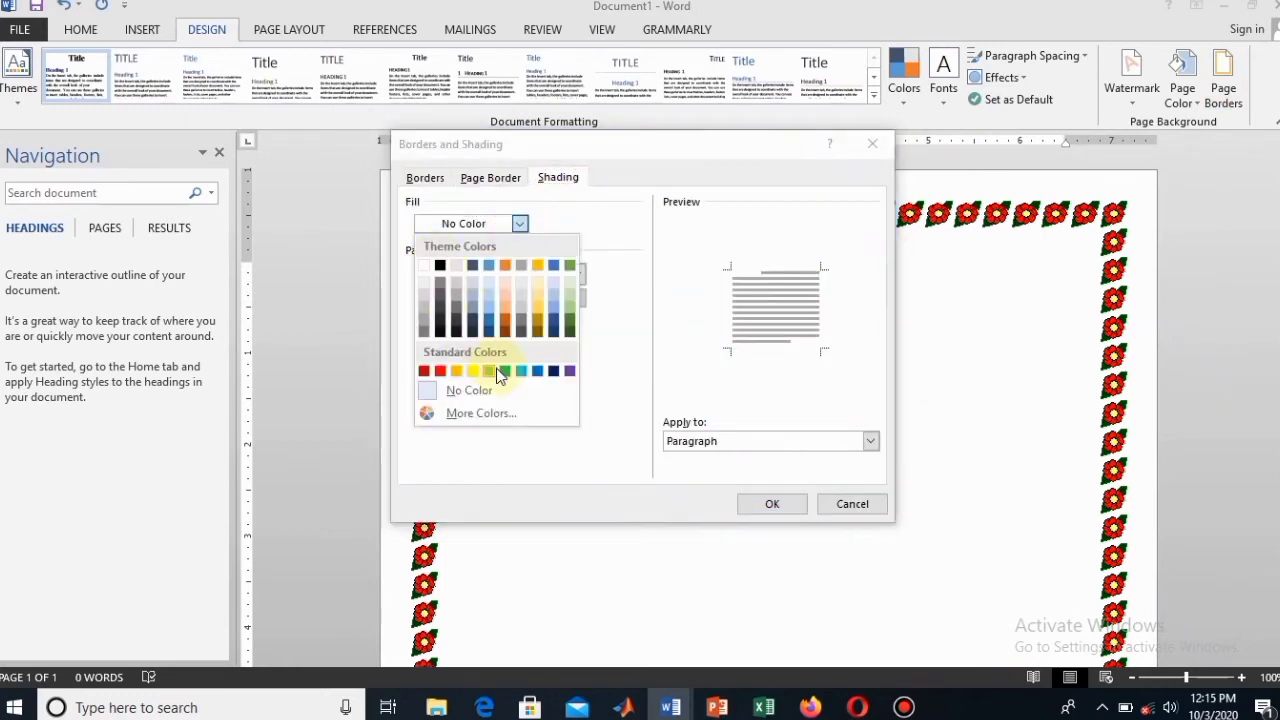
pyautogui.click(489, 371)
pyautogui.click(772, 504)
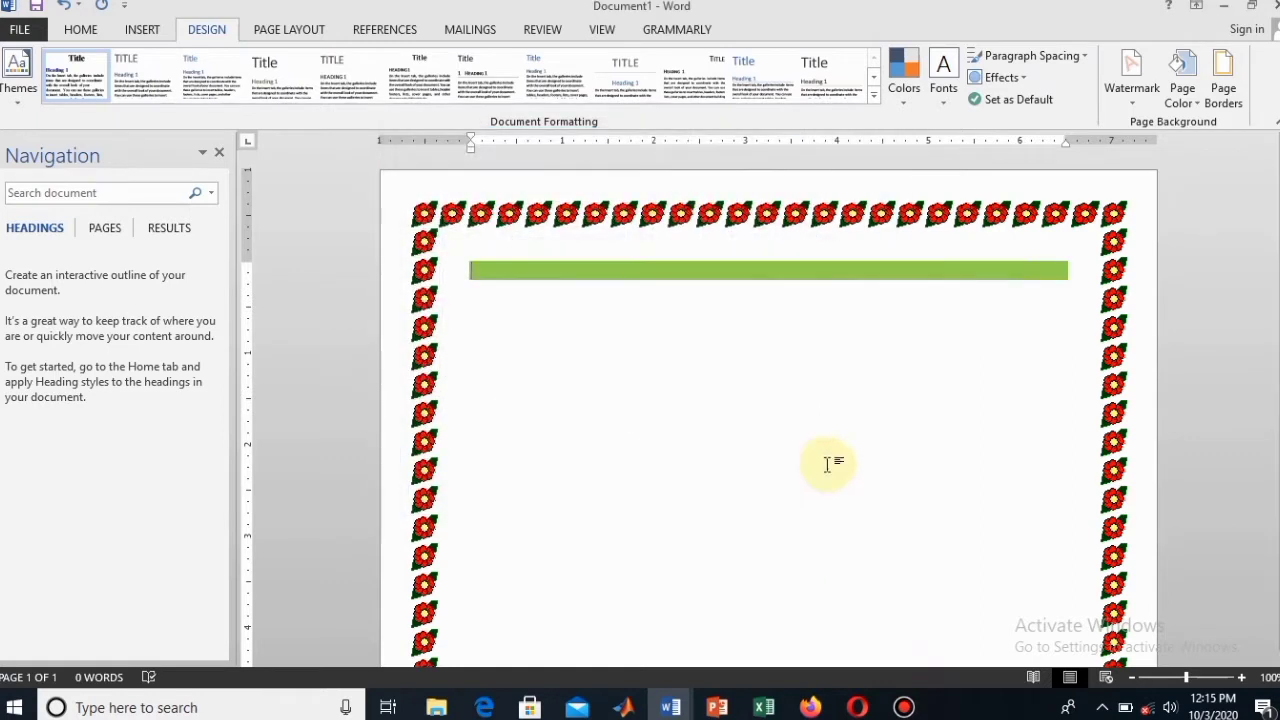
# Extend the green shading down the page by adding blank lines in the shaded paragraph.
pyautogui.click(694, 266)
pyautogui.press('Return')
pyautogui.press('Return')
pyautogui.press('Return')
pyautogui.press('Return')
pyautogui.press('Return')
pyautogui.press('Return')
pyautogui.press('Return')
pyautogui.press('Return')
pyautogui.press('Return')
pyautogui.press('Return')
pyautogui.press('Return')
pyautogui.press('Return')
pyautogui.press('Return')
pyautogui.press('Return')
pyautogui.press('Return')
pyautogui.press('Return')
pyautogui.press('Return')
pyautogui.press('Return')
pyautogui.press('Return')
pyautogui.press('Return')
pyautogui.press('Return')
pyautogui.press('Return')
pyautogui.press('Return')
pyautogui.press('Return')
pyautogui.press('Return')
pyautogui.press('Return')
pyautogui.press('Return')
pyautogui.press('Return')
pyautogui.press('Return')
pyautogui.press('Return')
pyautogui.press('Return')
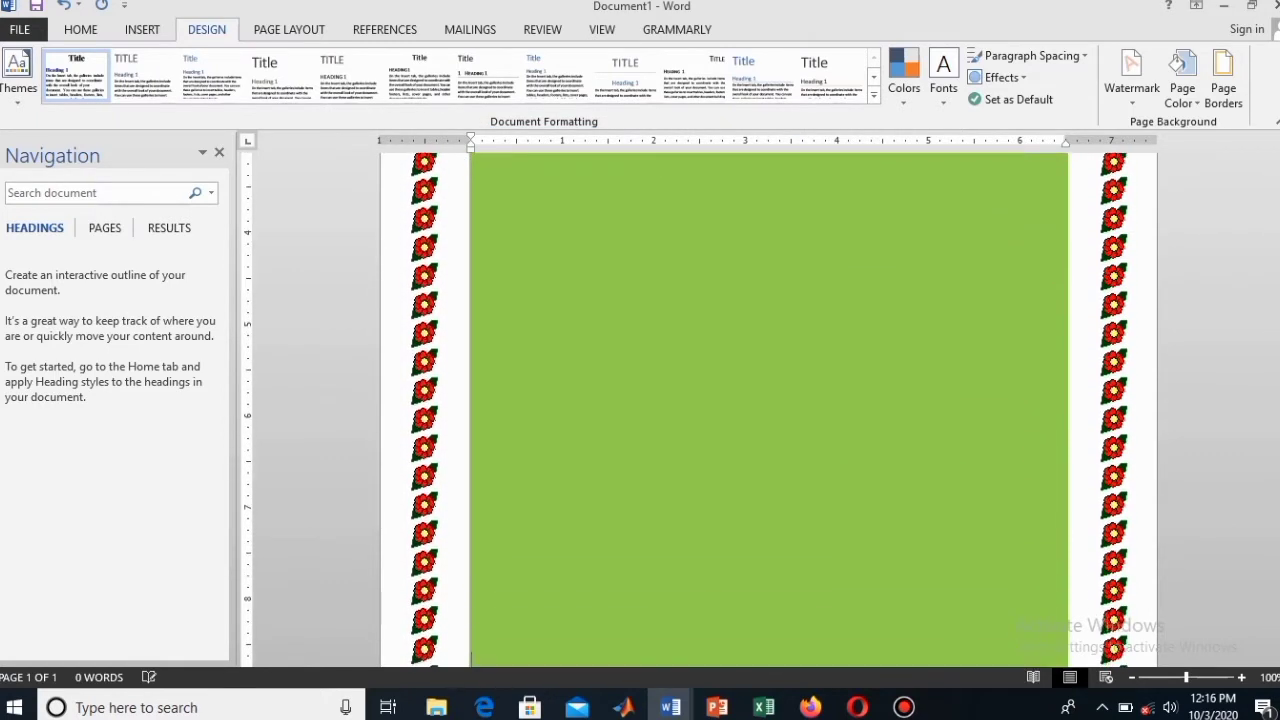
# Delete the added blank lines, leaving only the first shaded paragraph.
pyautogui.press('BackSpace')
pyautogui.press('BackSpace')
pyautogui.press('BackSpace')
pyautogui.press('BackSpace')
pyautogui.press('BackSpace')
pyautogui.press('BackSpace')
pyautogui.press('BackSpace')
pyautogui.press('BackSpace')
pyautogui.press('BackSpace')
pyautogui.press('BackSpace')
pyautogui.press('BackSpace')
pyautogui.press('BackSpace')
pyautogui.press('BackSpace')
pyautogui.press('BackSpace')
pyautogui.press('BackSpace')
pyautogui.press('BackSpace')
pyautogui.press('BackSpace')
pyautogui.press('BackSpace')
pyautogui.press('BackSpace')
pyautogui.press('BackSpace')
pyautogui.press('BackSpace')
pyautogui.press('BackSpace')
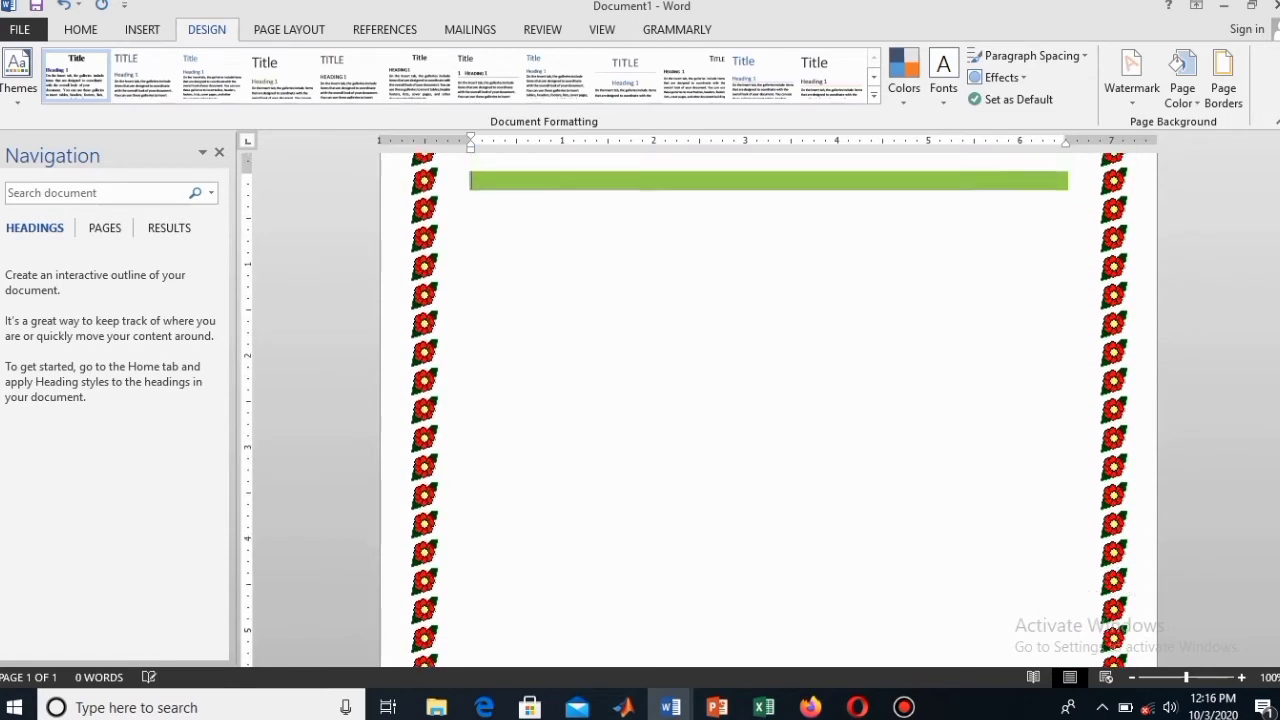
# Change the paragraph's shading fill to white and review the page border's margin options.
pyautogui.click(1230, 92)
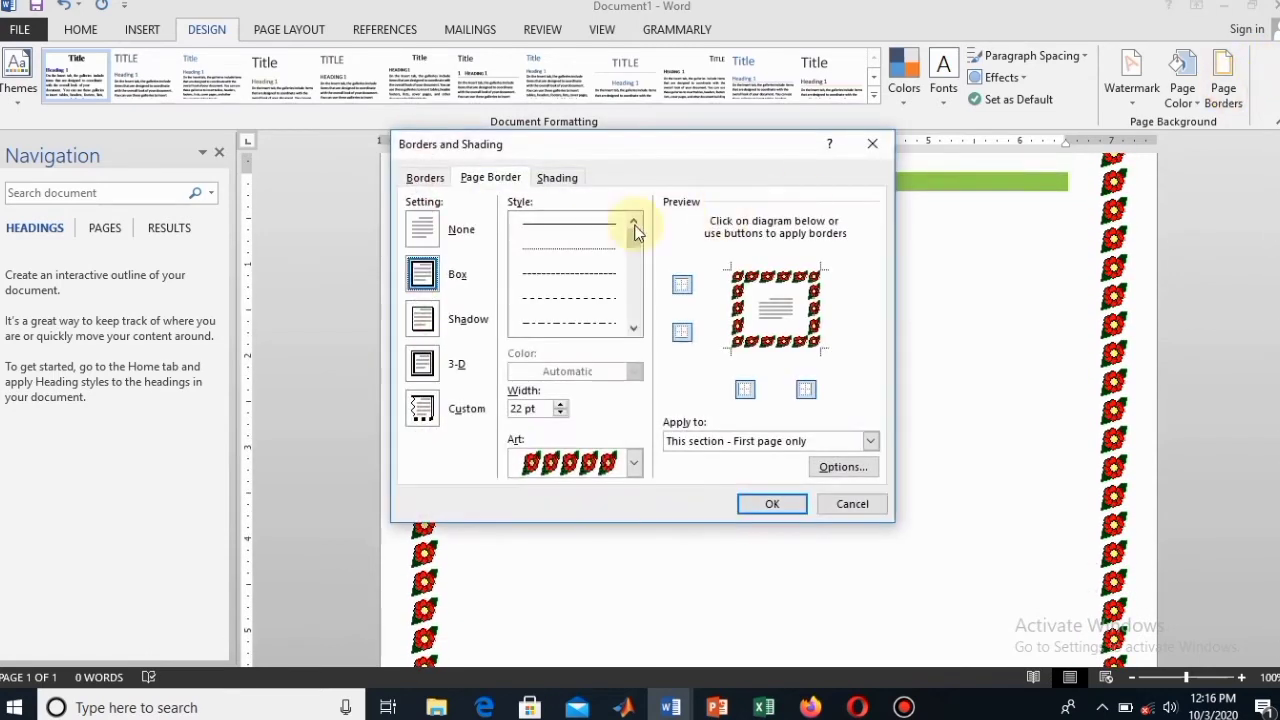
pyautogui.click(557, 178)
pyautogui.click(523, 228)
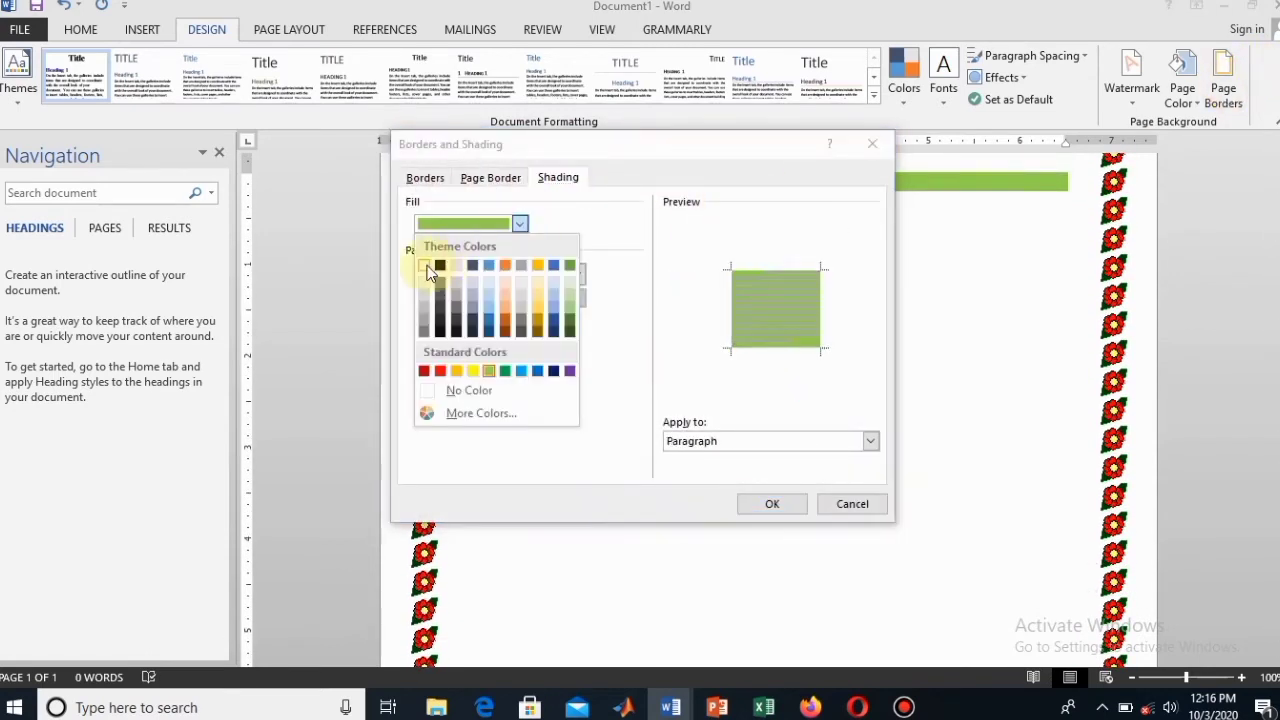
pyautogui.click(426, 266)
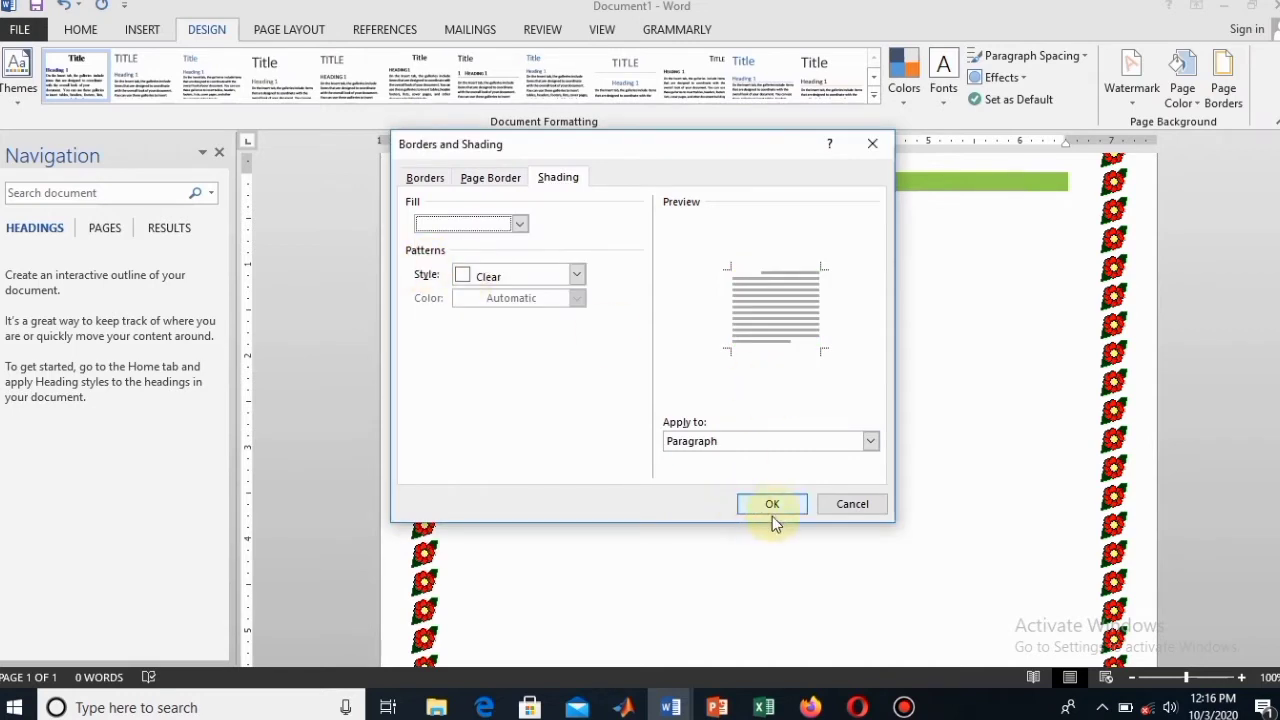
pyautogui.click(869, 441)
pyautogui.click(869, 441)
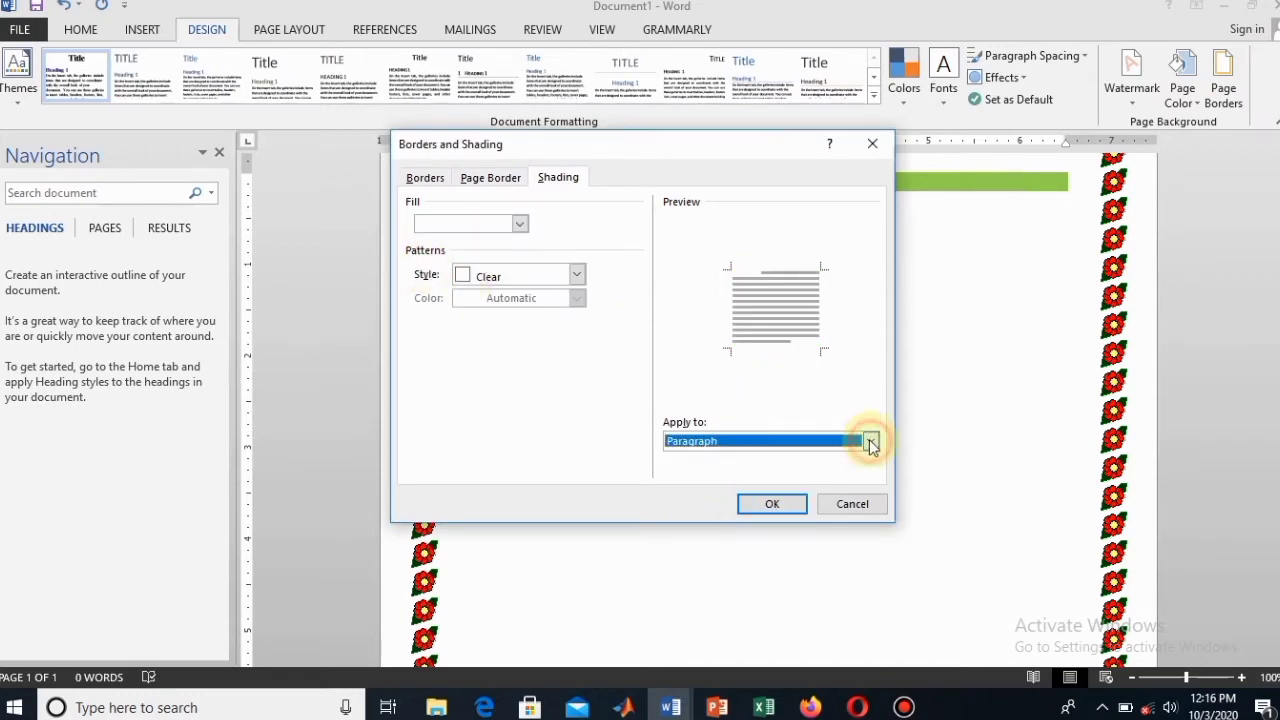
pyautogui.click(474, 177)
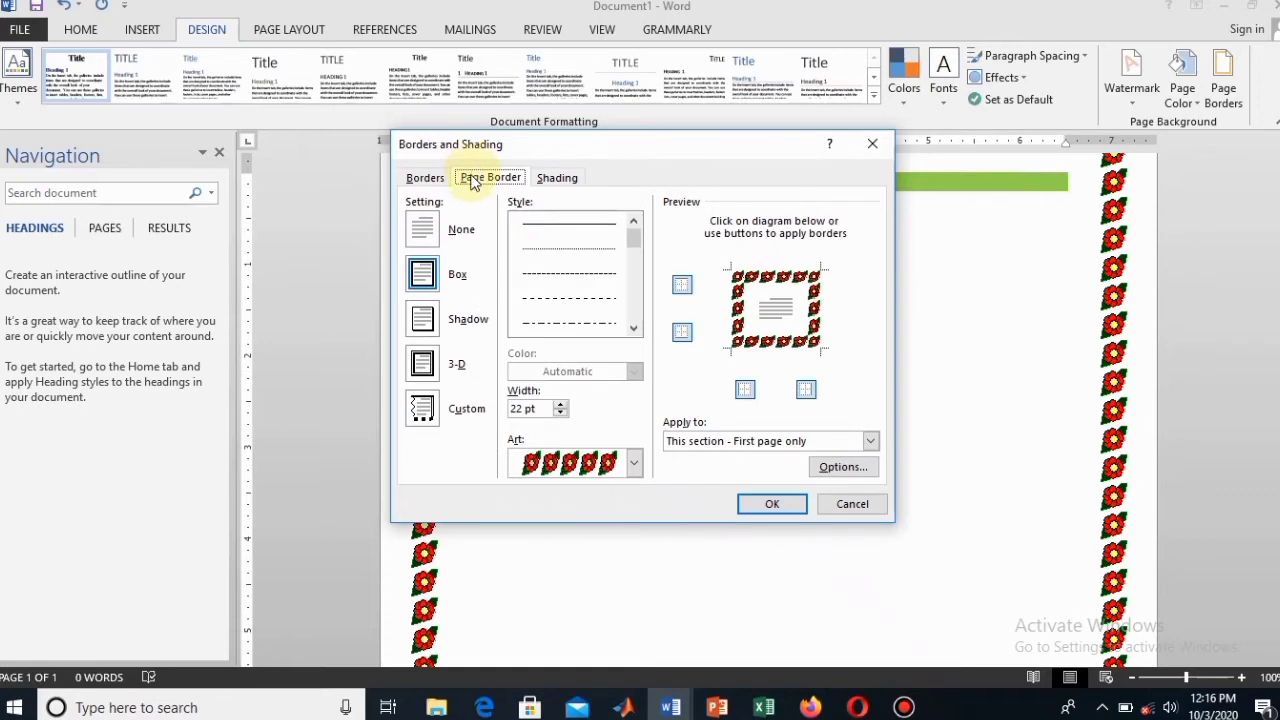
pyautogui.click(840, 467)
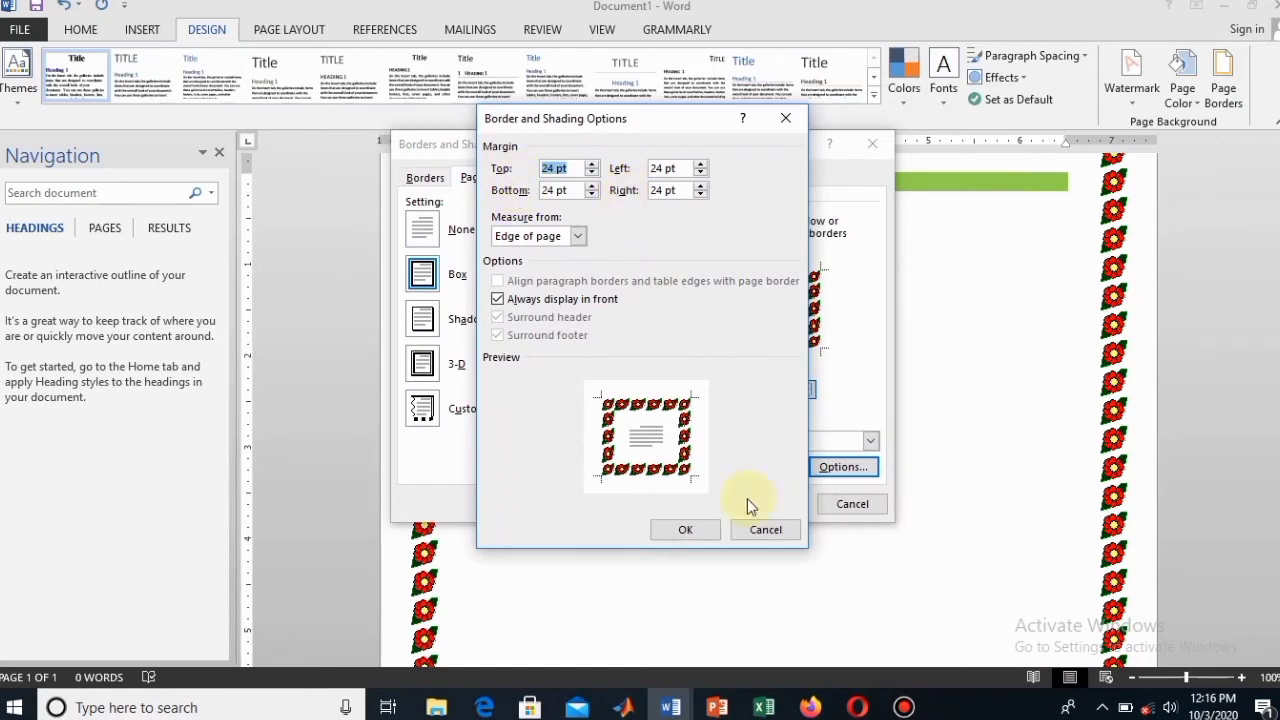
pyautogui.click(690, 529)
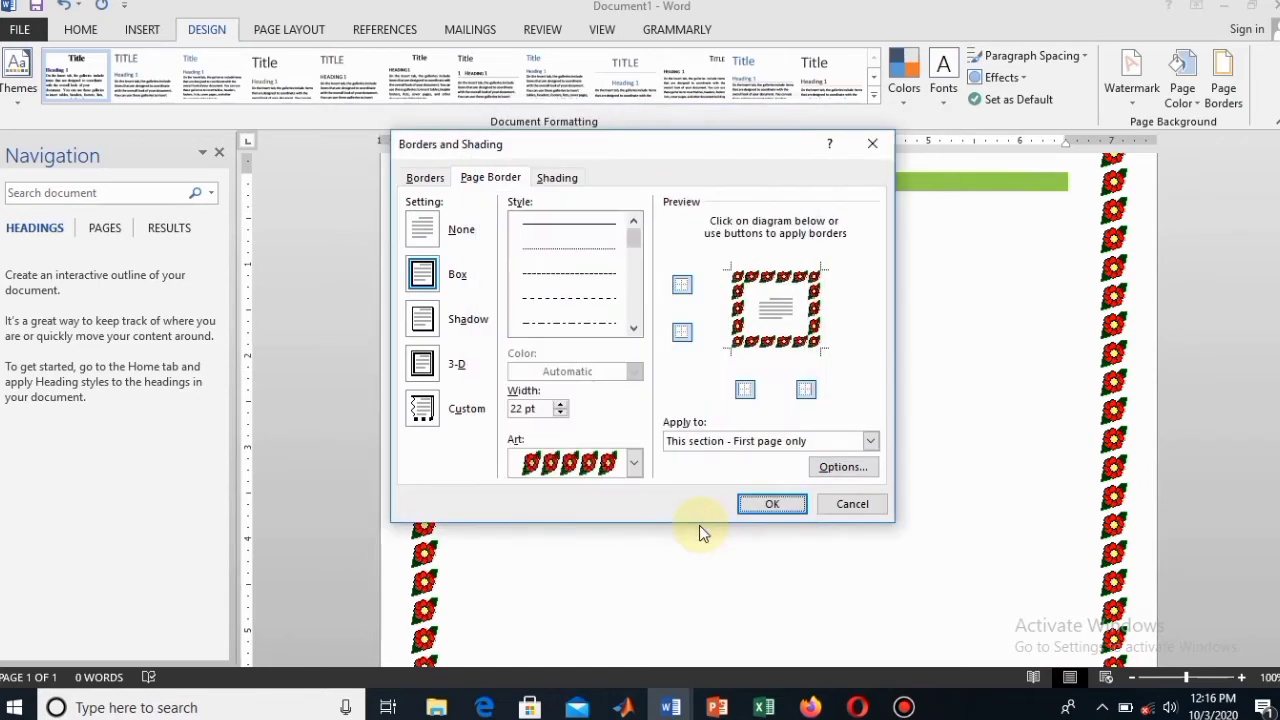
pyautogui.click(770, 503)
pyautogui.scroll(3, 722, 384)
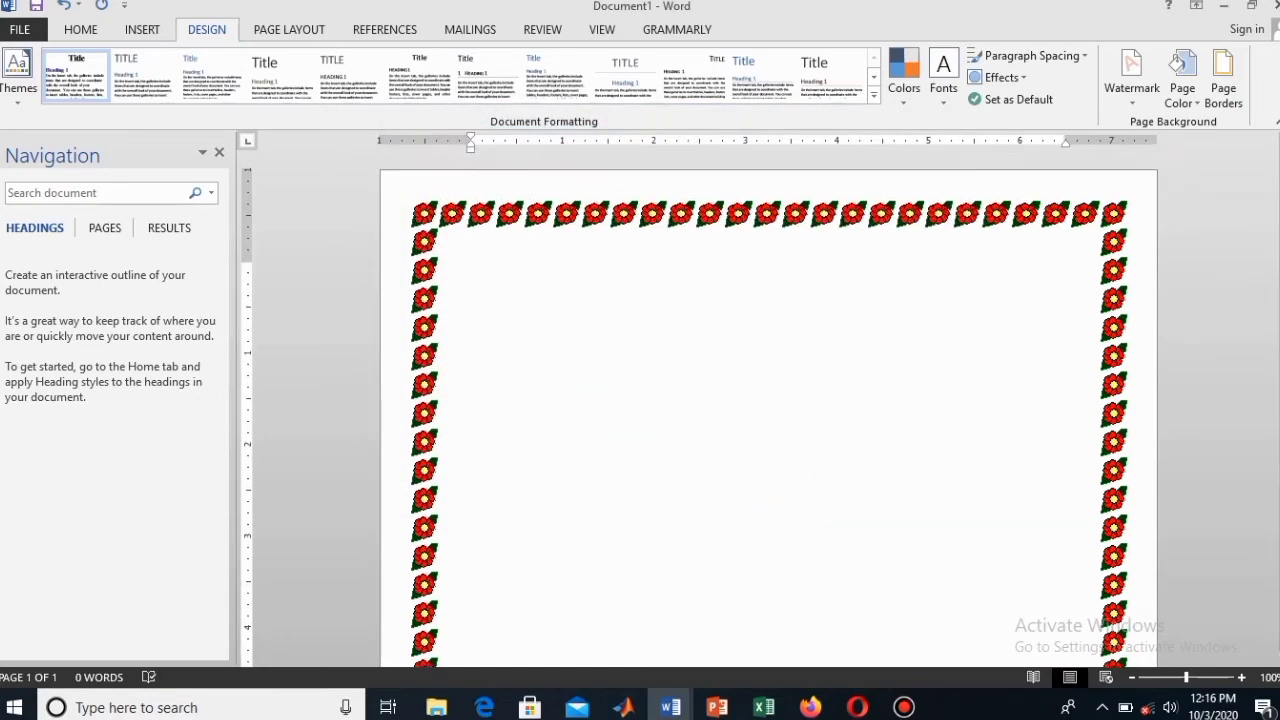
# Set the page color to the lightest gray accent shade and set the paragraph's shading fill to No Color.
pyautogui.click(1195, 105)
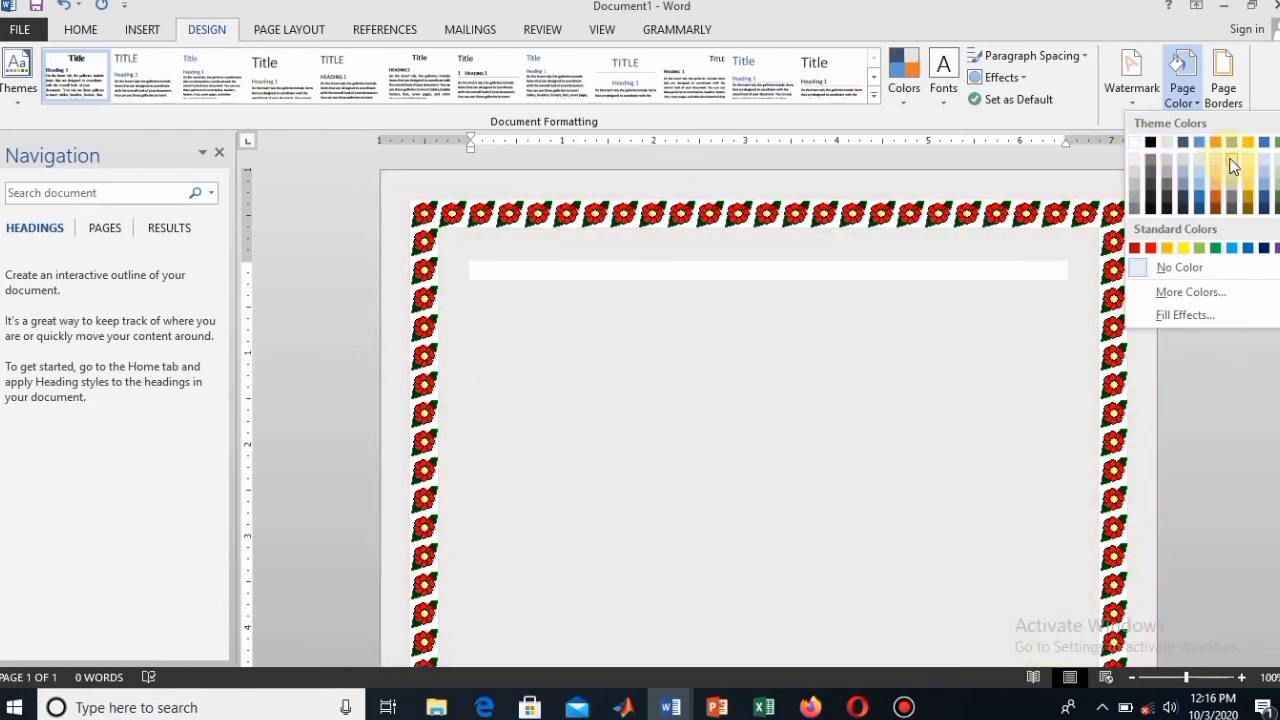
pyautogui.click(1231, 161)
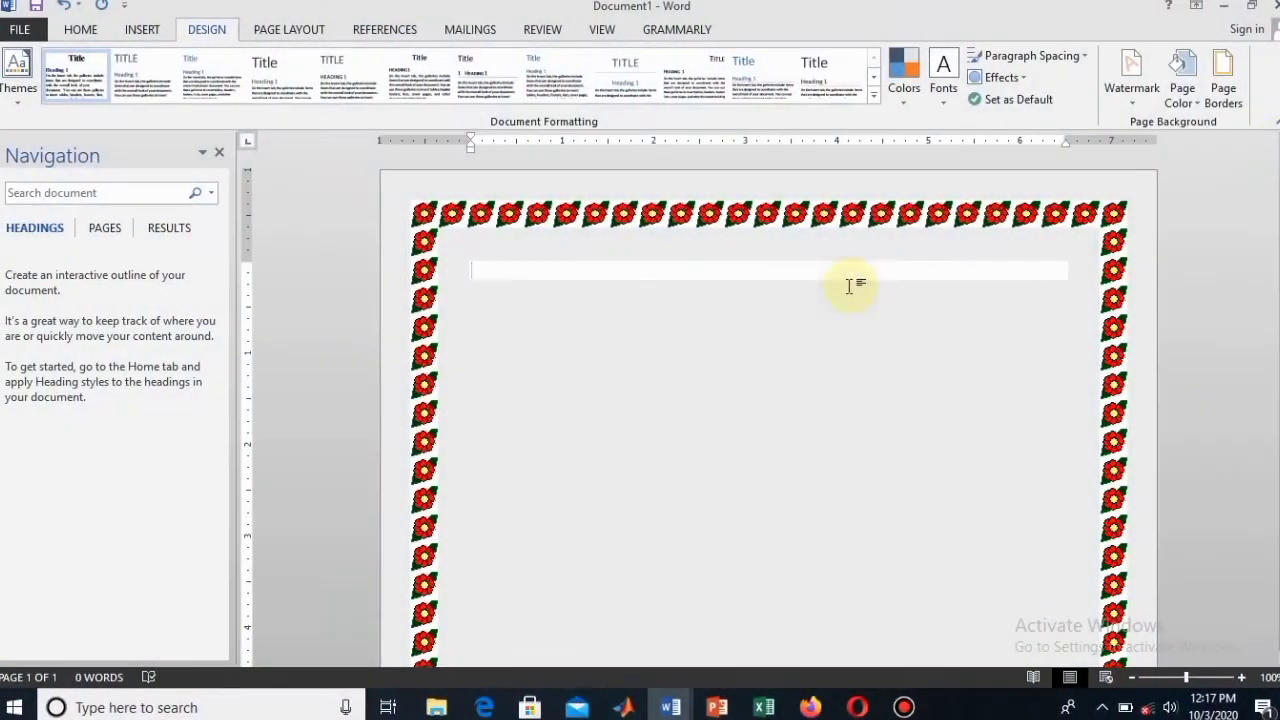
pyautogui.click(1222, 88)
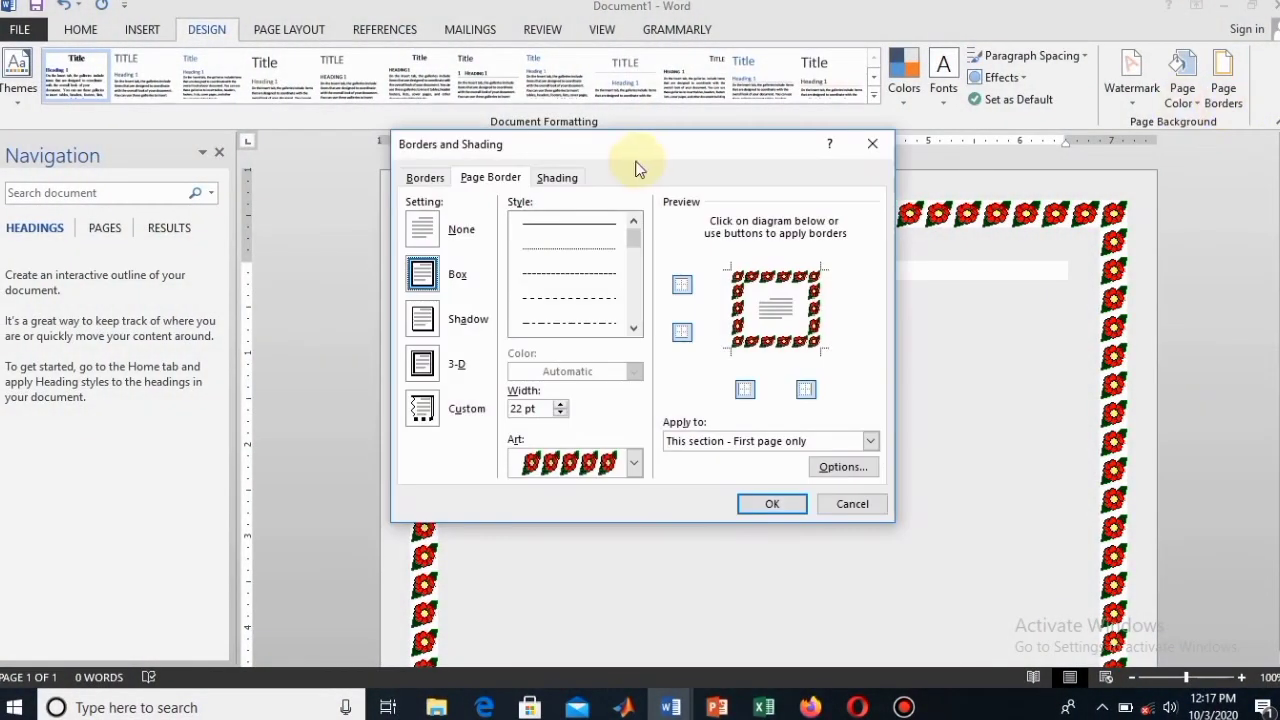
pyautogui.click(558, 178)
pyautogui.click(520, 224)
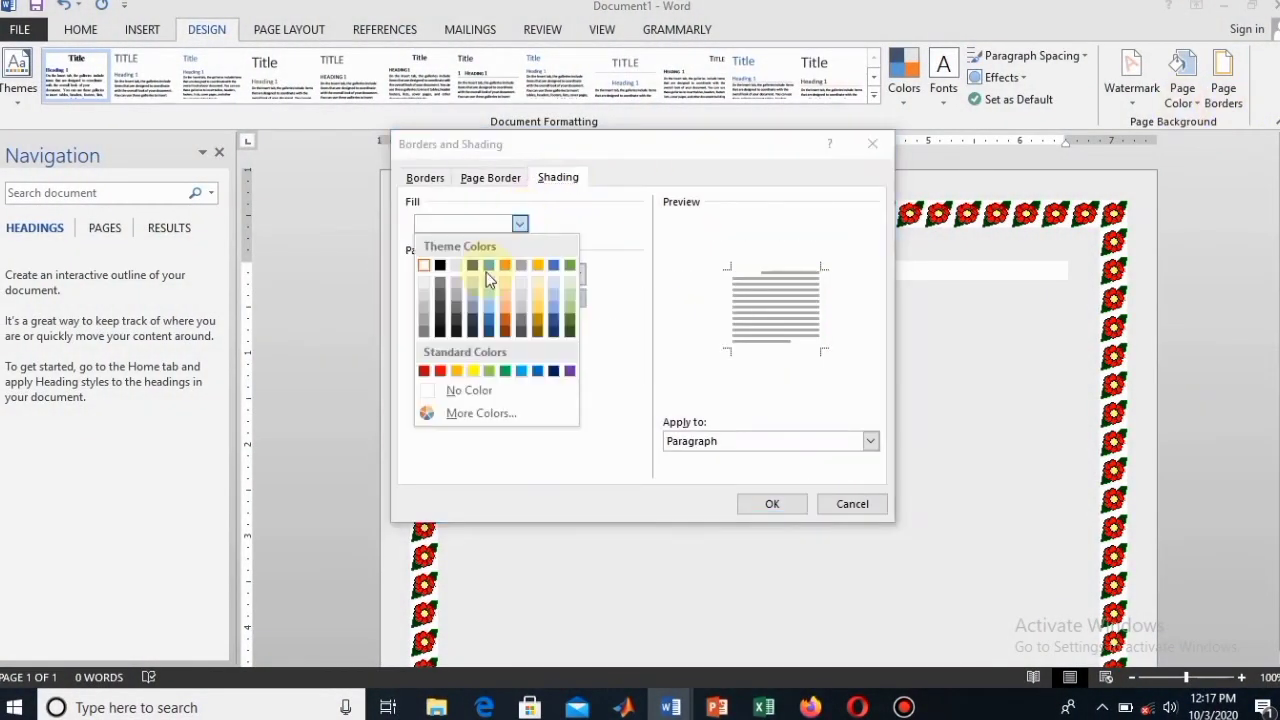
pyautogui.click(468, 394)
pyautogui.click(772, 505)
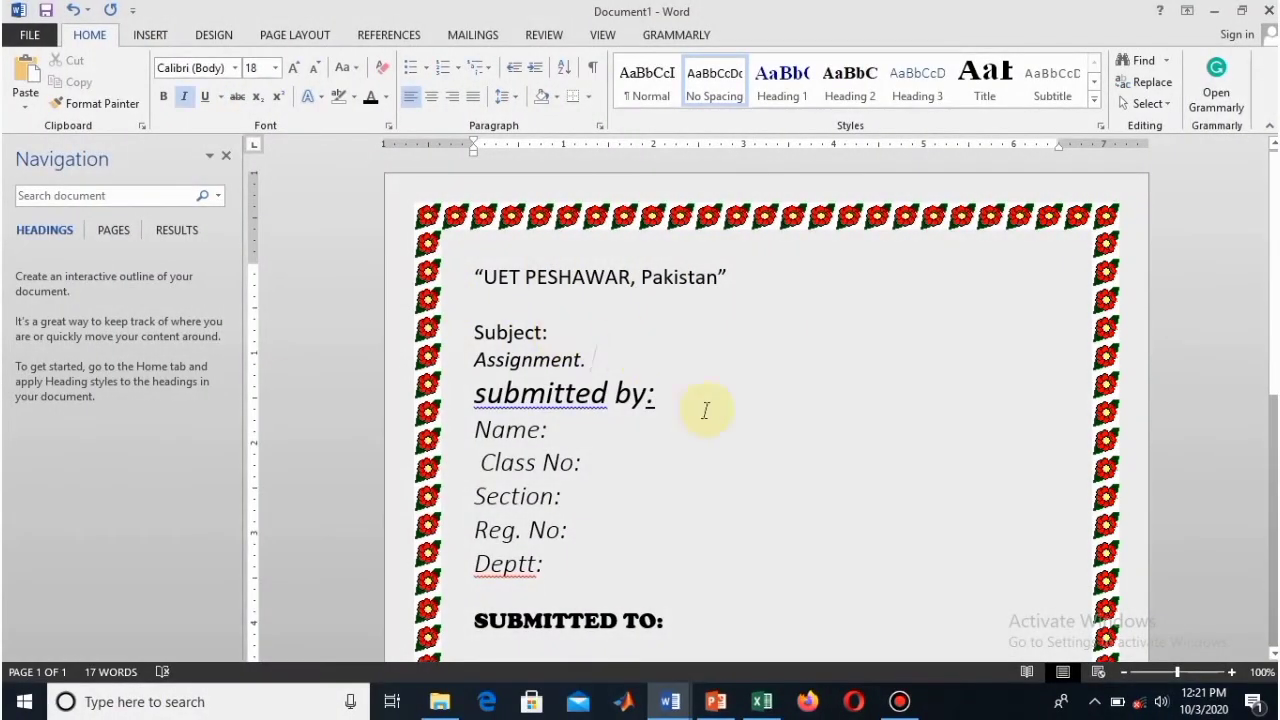
# Enlarge the "UET PESHAWAR, Pakistan" heading to 26 pt and set it in bold Comic Sans MS.
pyautogui.click(705, 410)
pyautogui.scroll(-3, 592, 450)
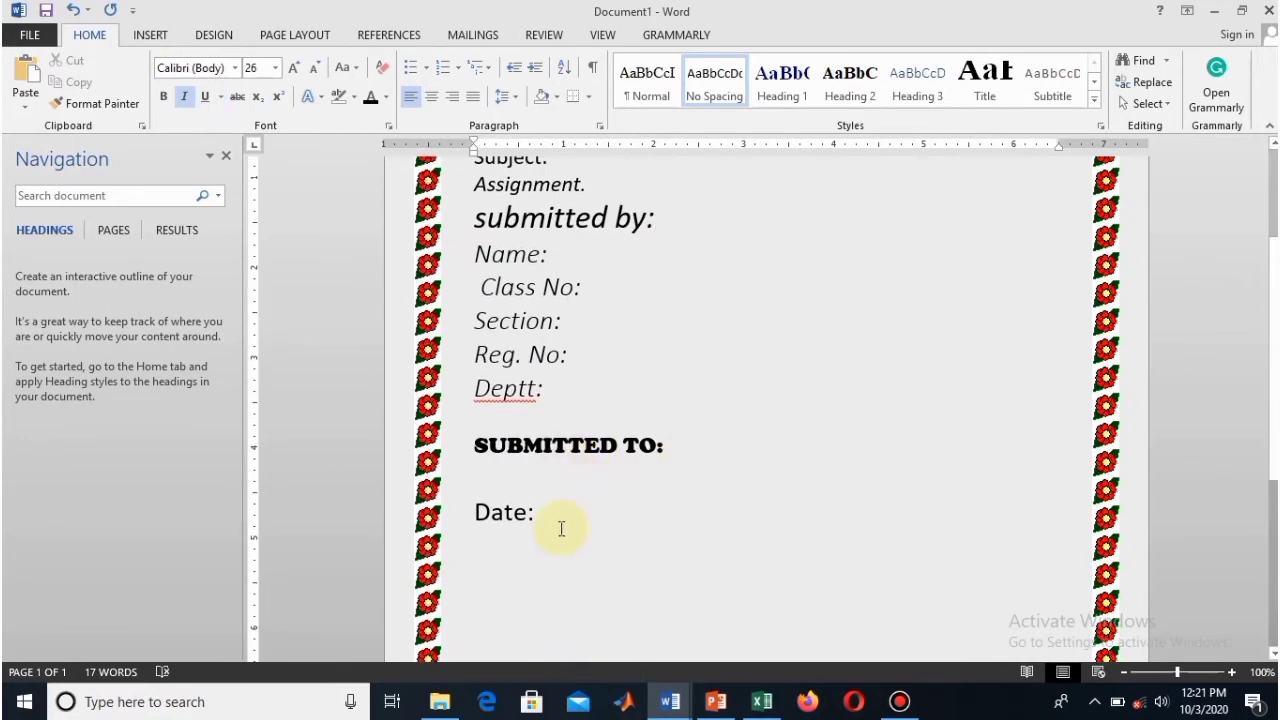
pyautogui.scroll(3, 561, 529)
pyautogui.moveTo(750, 244); pyautogui.dragTo(371, 249)
pyautogui.click(293, 67)
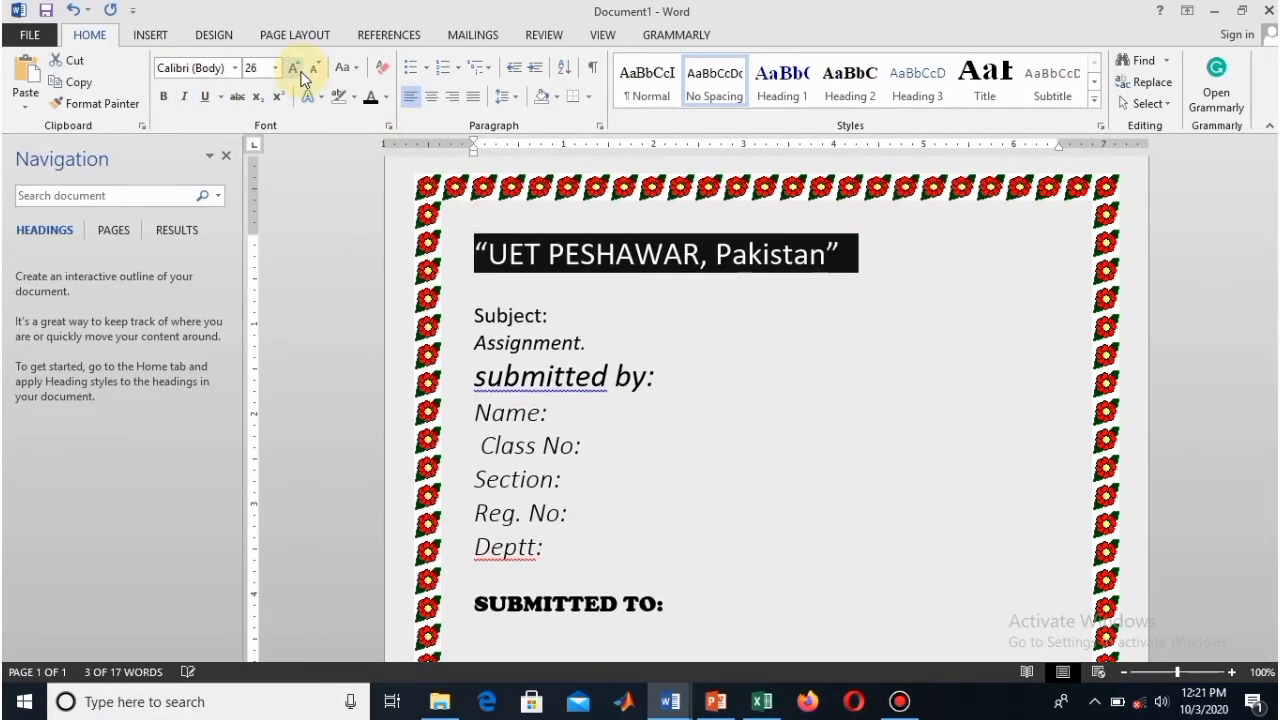
pyautogui.click(206, 68)
pyautogui.write('Comic Sans M')
pyautogui.press('Return')
# Change the "submitted by:" and "SUBMITTED TO:" labels to bold Comic Sans MS.
pyautogui.moveTo(666, 394); pyautogui.dragTo(474, 388)
pyautogui.click(237, 67)
pyautogui.click(220, 150)
pyautogui.moveTo(474, 614); pyautogui.dragTo(700, 608)
pyautogui.click(237, 67)
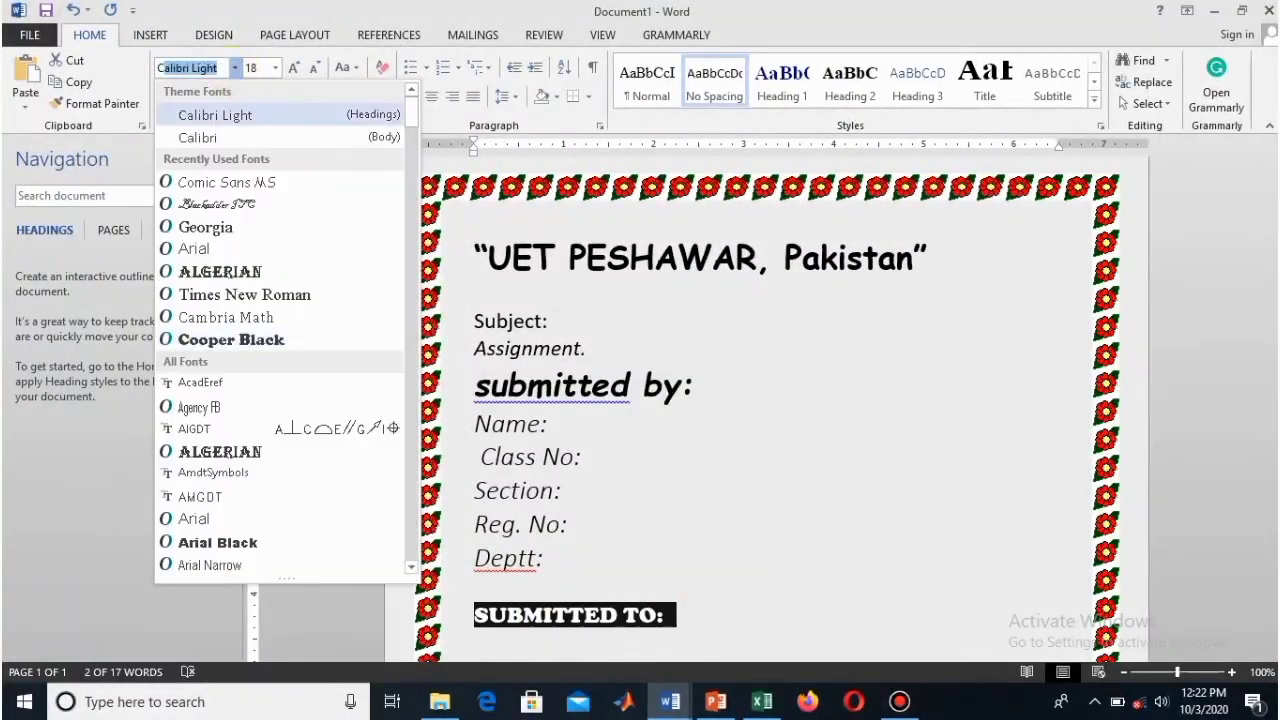
pyautogui.click(220, 150)
pyautogui.scroll(-8, 591, 423)
pyautogui.click(533, 67)
pyautogui.click(514, 67)
# Indent the lines from Name through Deptt by one inch.
pyautogui.scroll(7, 569, 480)
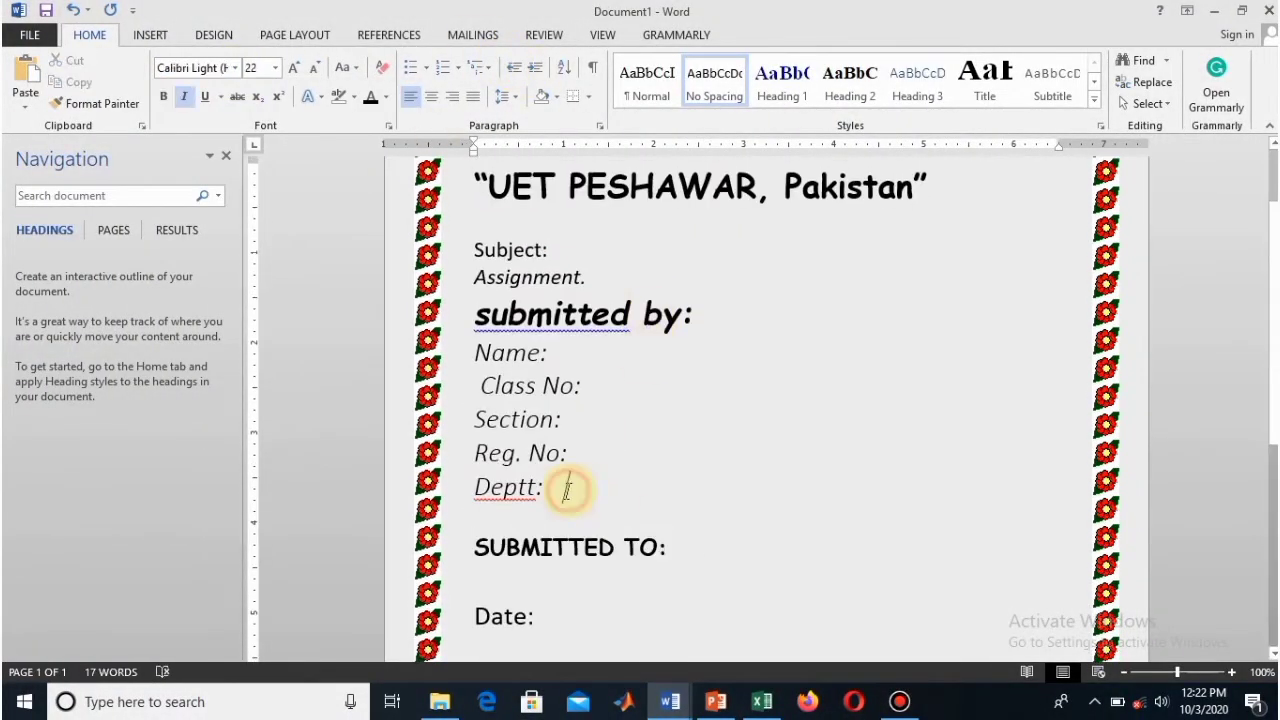
pyautogui.moveTo(569, 486); pyautogui.dragTo(476, 352)
pyautogui.click(535, 67)
pyautogui.click(535, 67)
pyautogui.click(514, 67)
# Center the Assignment line and add "No: 03" at its end.
pyautogui.moveTo(605, 277); pyautogui.dragTo(531, 262)
pyautogui.click(431, 96)
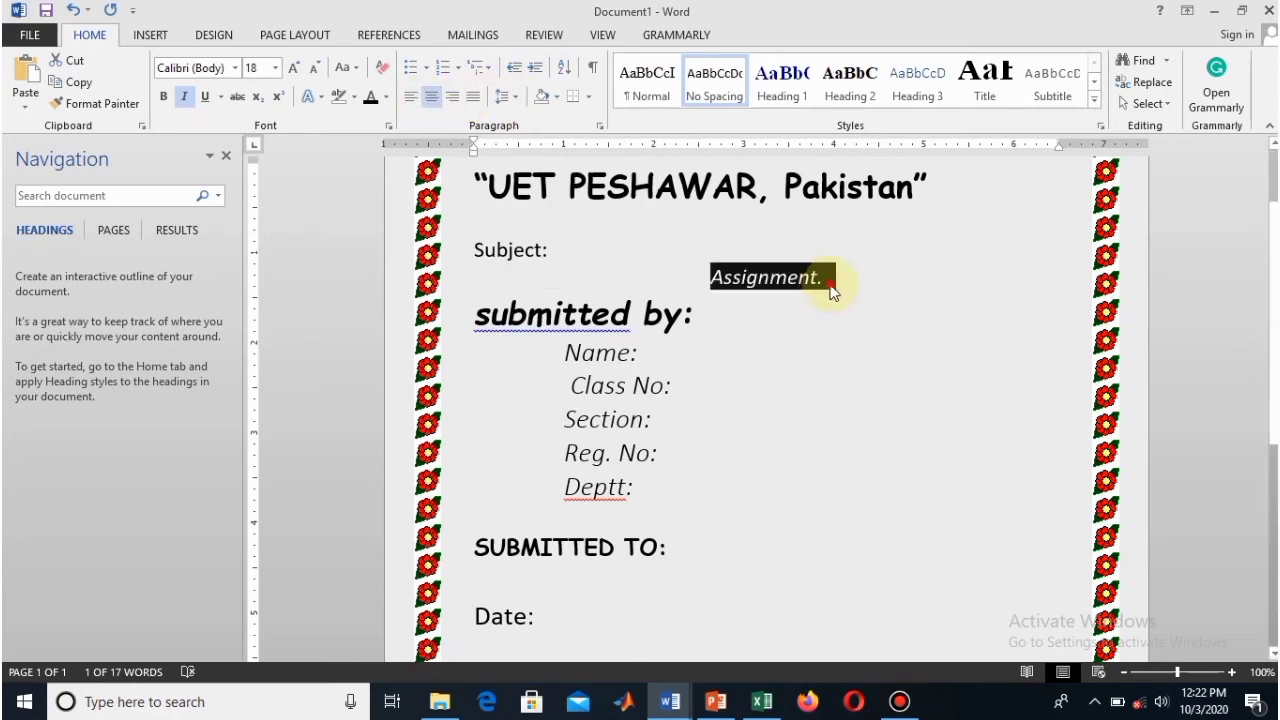
pyautogui.click(829, 277)
pyautogui.write('No: 03')
# Set the "Subject:" label in bold Comic Sans MS.
pyautogui.tripleClick(545, 258)
pyautogui.click(200, 67)
pyautogui.write('Comu')
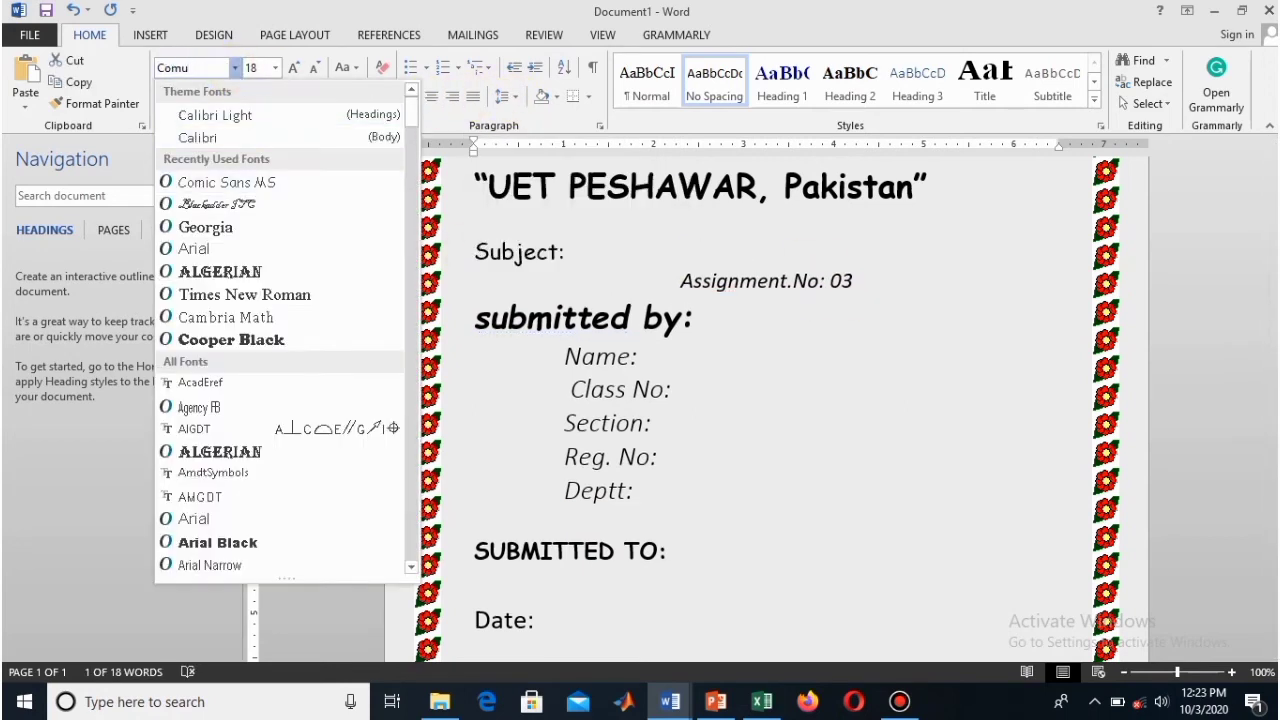
pyautogui.press('Return')
pyautogui.press('Escape')
# Make the assignment number line bold and blue, and enlarge it to 28 pt.
pyautogui.moveTo(860, 281); pyautogui.dragTo(680, 281)
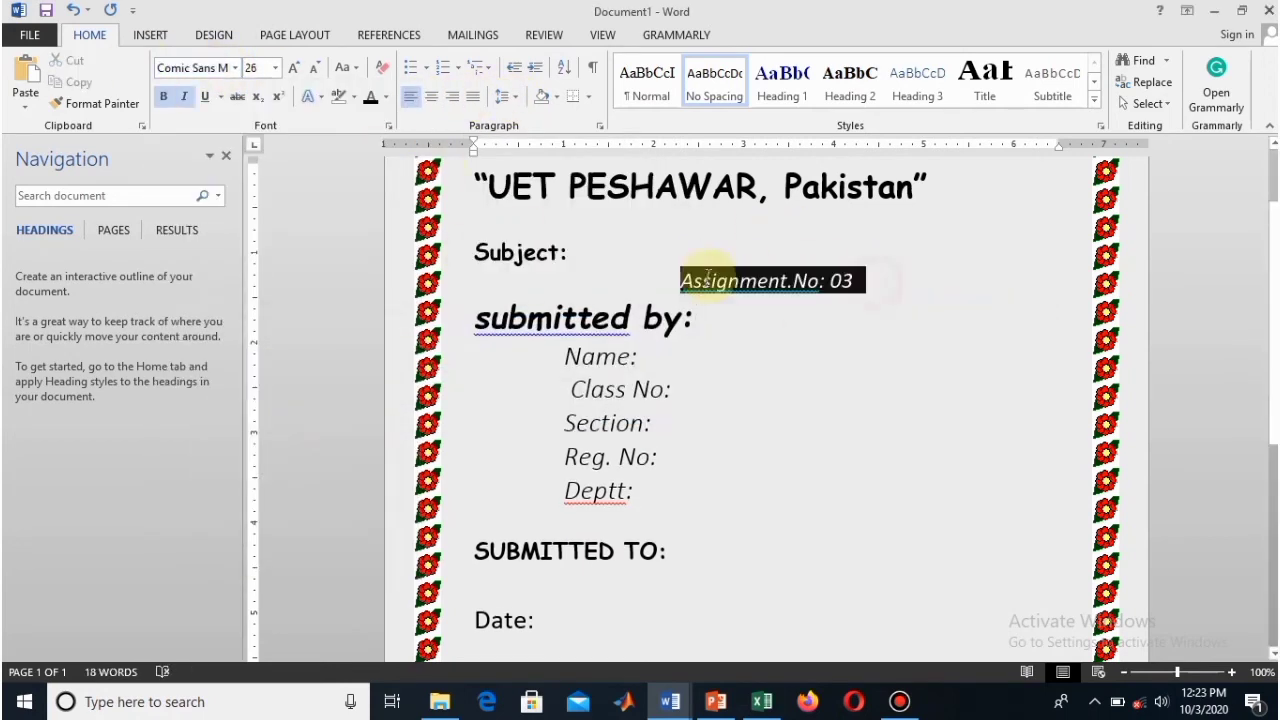
pyautogui.click(386, 96)
pyautogui.click(482, 265)
pyautogui.click(293, 67)
pyautogui.click(293, 67)
pyautogui.click(293, 67)
pyautogui.click(293, 67)
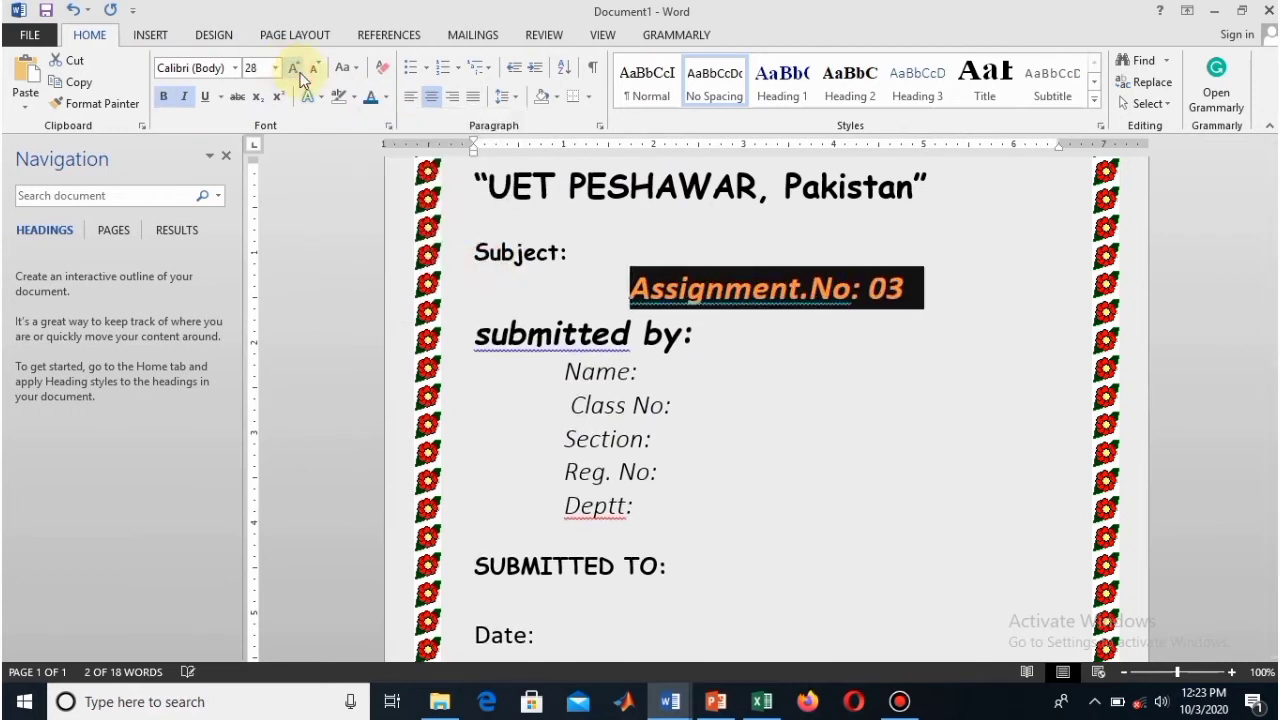
# Center the "UET PESHAWAR, Pakistan" heading and change "submitted by:" to uppercase.
pyautogui.moveTo(995, 187); pyautogui.dragTo(530, 187)
pyautogui.click(690, 340)
pyautogui.click(671, 422)
pyautogui.moveTo(722, 342); pyautogui.dragTo(480, 338)
pyautogui.click(672, 376)
pyautogui.hotkey('shift', 'F3')
# Set the lines from Name through Deptt in Georgia and delete the trial text "xyz" after Name.
pyautogui.click(675, 363)
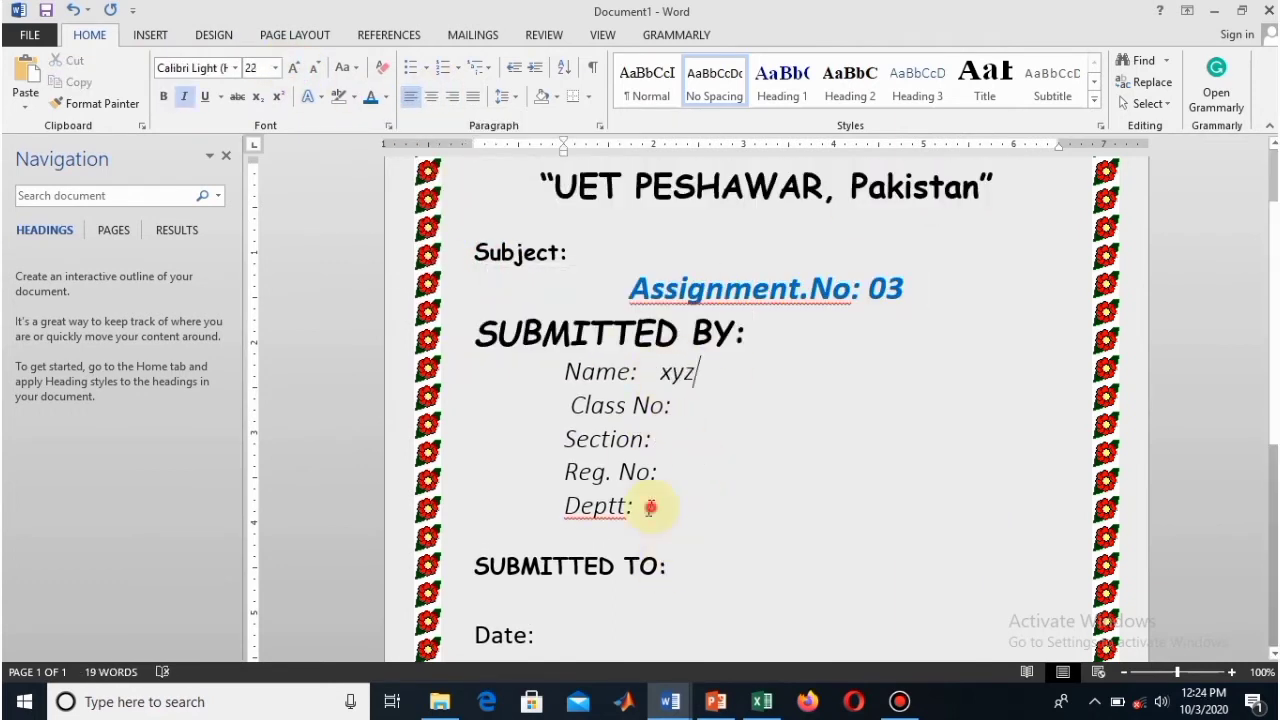
pyautogui.moveTo(650, 507); pyautogui.dragTo(564, 370)
pyautogui.click(235, 67)
pyautogui.click(215, 222)
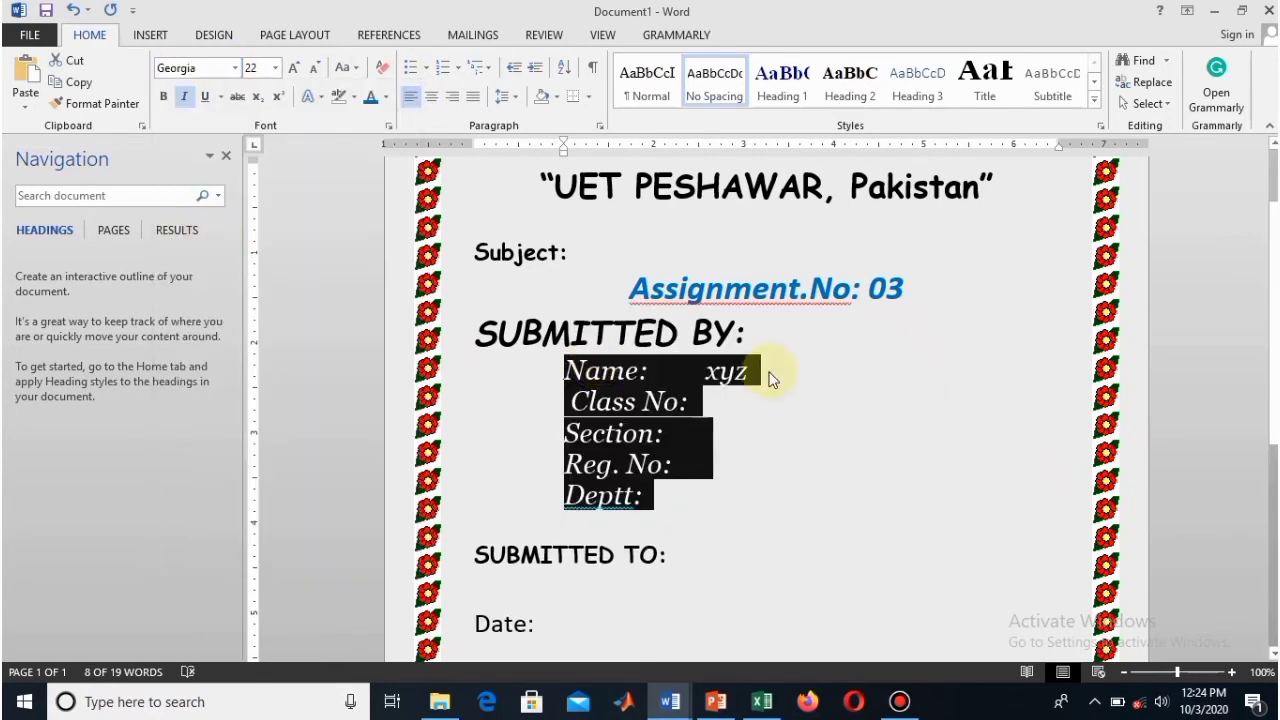
pyautogui.click(770, 379)
pyautogui.press('BackSpace')
pyautogui.press('BackSpace')
pyautogui.press('BackSpace')
pyautogui.moveTo(641, 511); pyautogui.dragTo(566, 372)
pyautogui.click(561, 68)
pyautogui.click(803, 465)
pyautogui.click(757, 446)
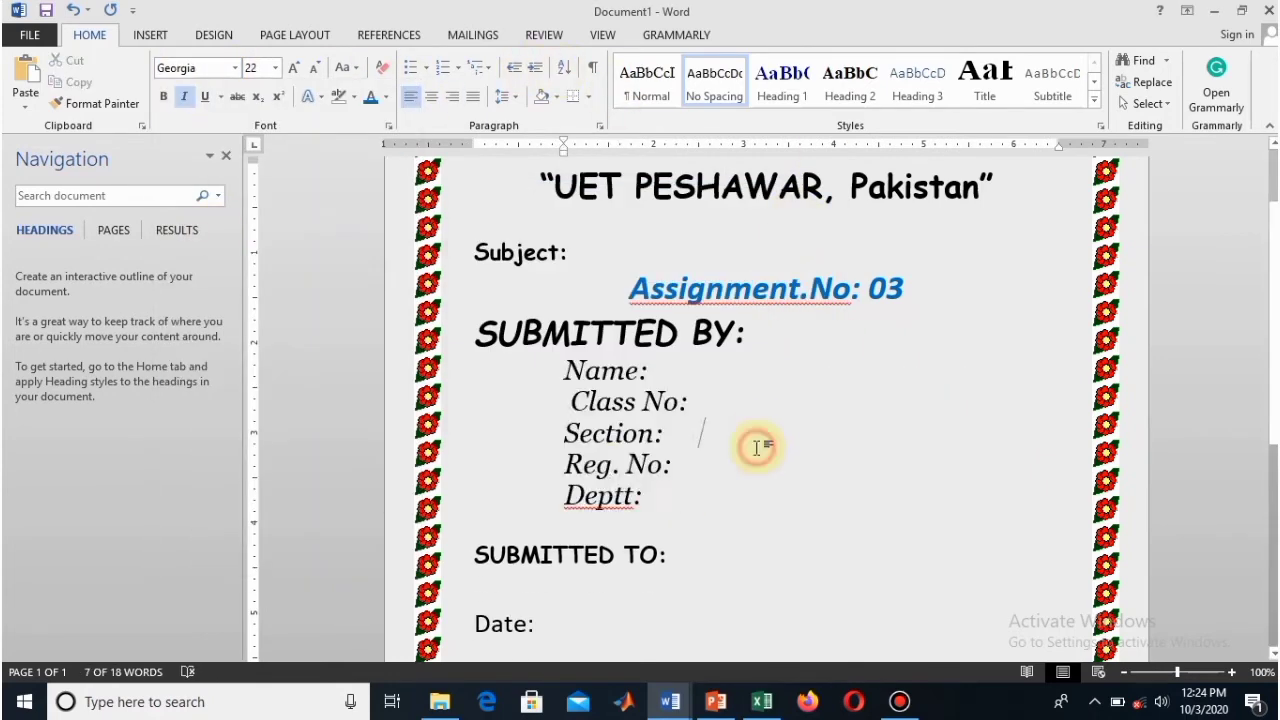
# Set the line spacing of the Name through Deptt lines to 1.5 and turn them into a bulleted list.
pyautogui.moveTo(650, 500); pyautogui.dragTo(566, 372)
pyautogui.click(561, 68)
pyautogui.click(803, 465)
pyautogui.click(503, 96)
pyautogui.click(528, 163)
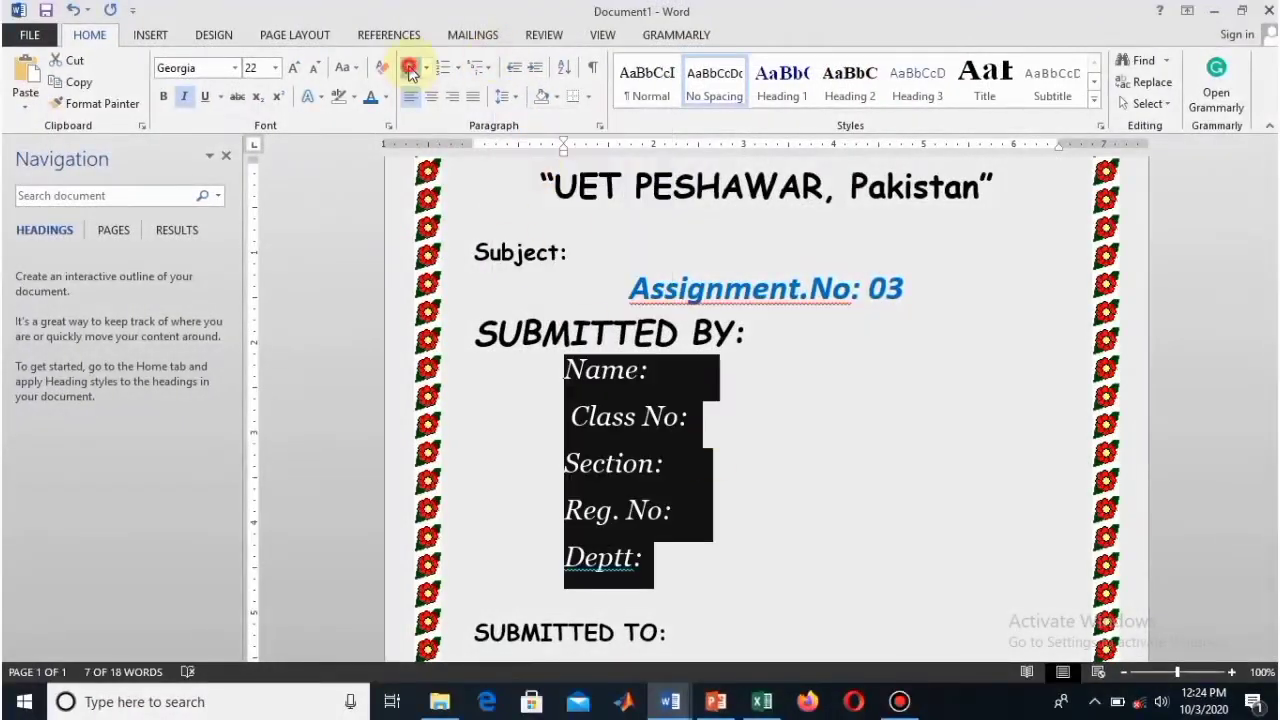
pyautogui.click(409, 67)
pyautogui.scroll(2, 700, 360)
pyautogui.click(690, 368)
# Enlarge the "SUBMITTED TO:" label to 22 pt and underline it.
pyautogui.scroll(-3, 690, 368)
pyautogui.click(463, 490)
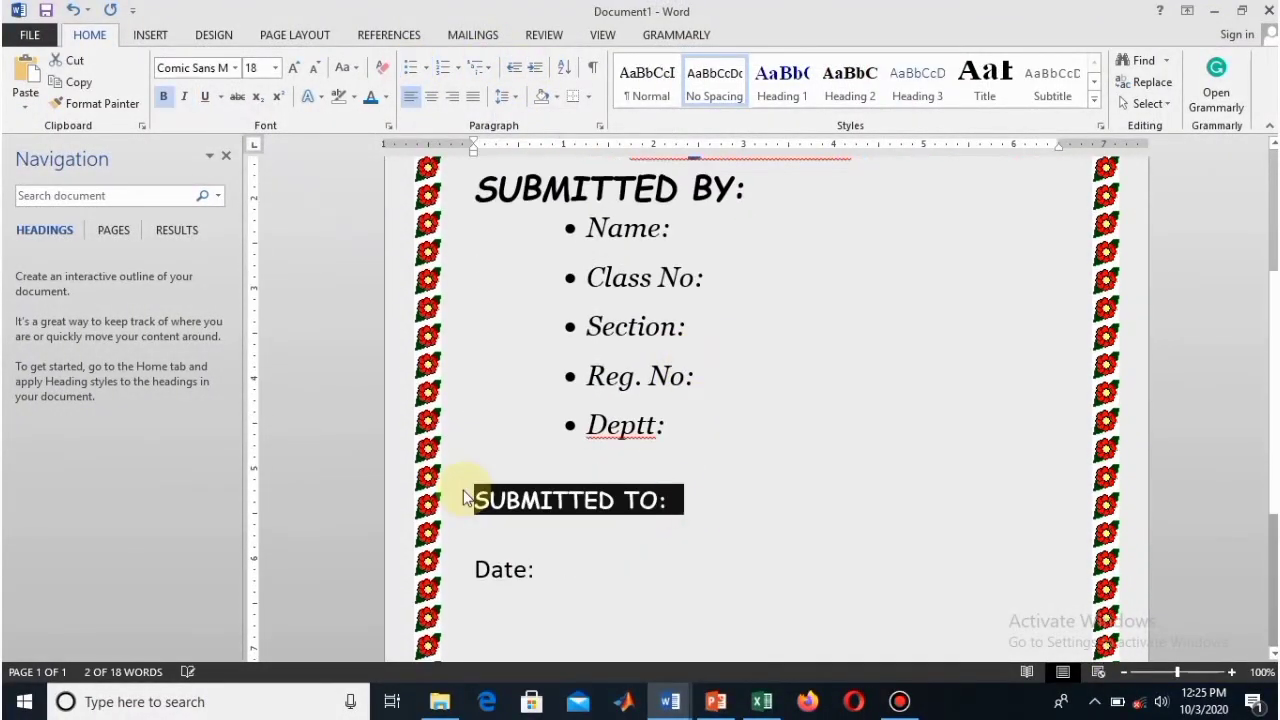
pyautogui.click(293, 68)
pyautogui.click(293, 68)
# Highlight the "SUBMITTED TO:" label in black and make its text white.
pyautogui.click(353, 96)
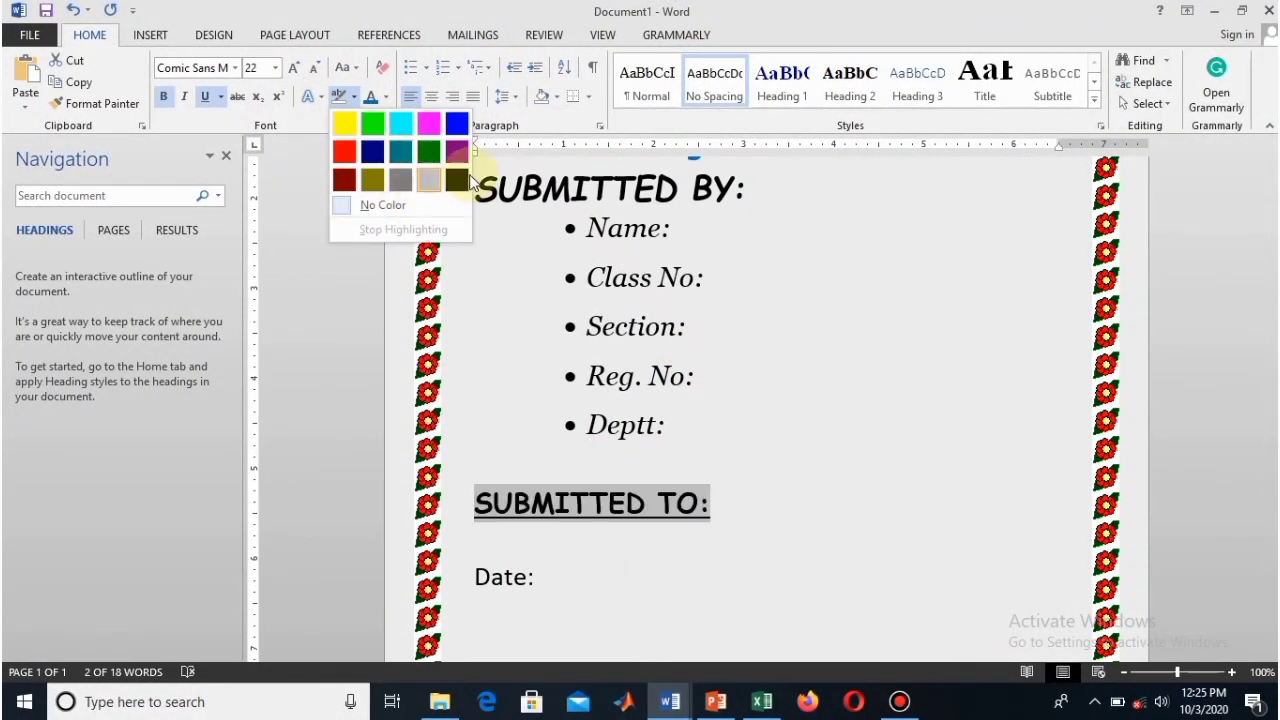
pyautogui.click(451, 177)
pyautogui.click(386, 97)
pyautogui.click(373, 157)
pyautogui.click(735, 249)
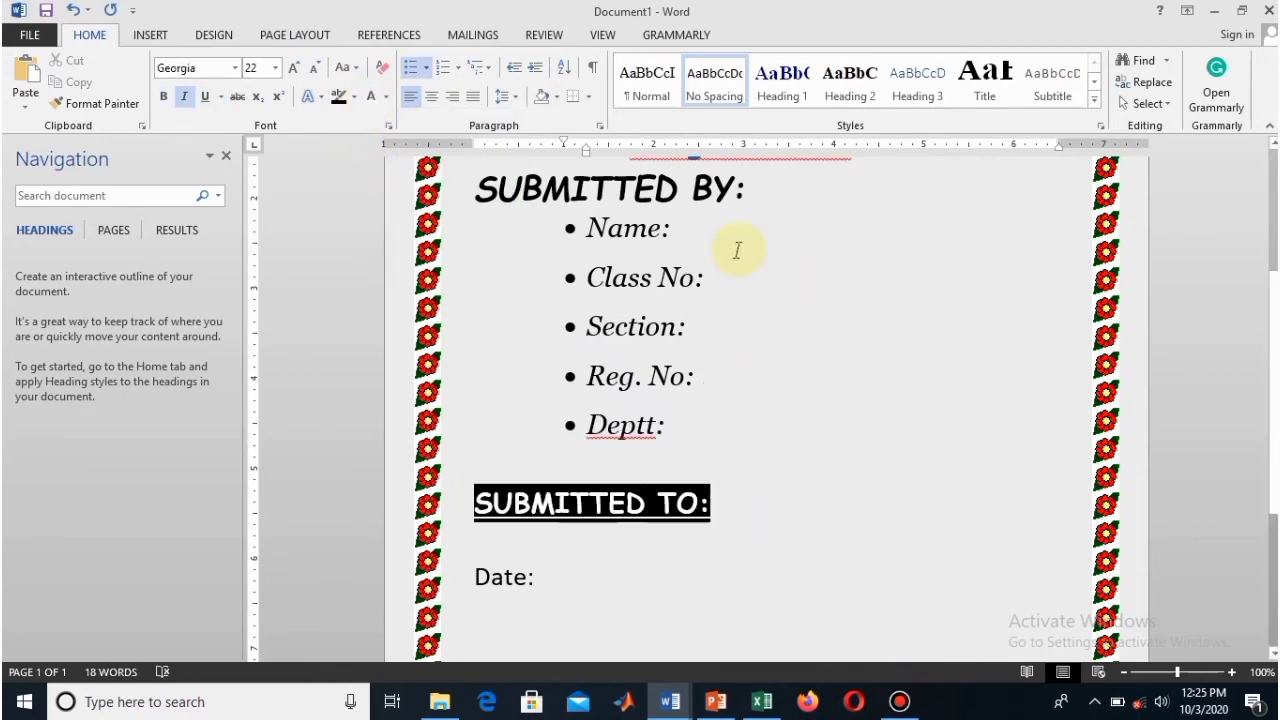
# Give "SUBMITTED BY:" a black highlight with white text and insert a blank line above it.
pyautogui.moveTo(747, 190); pyautogui.dragTo(474, 190)
pyautogui.click(339, 97)
pyautogui.click(370, 97)
pyautogui.click(815, 335)
pyautogui.scroll(3, 815, 335)
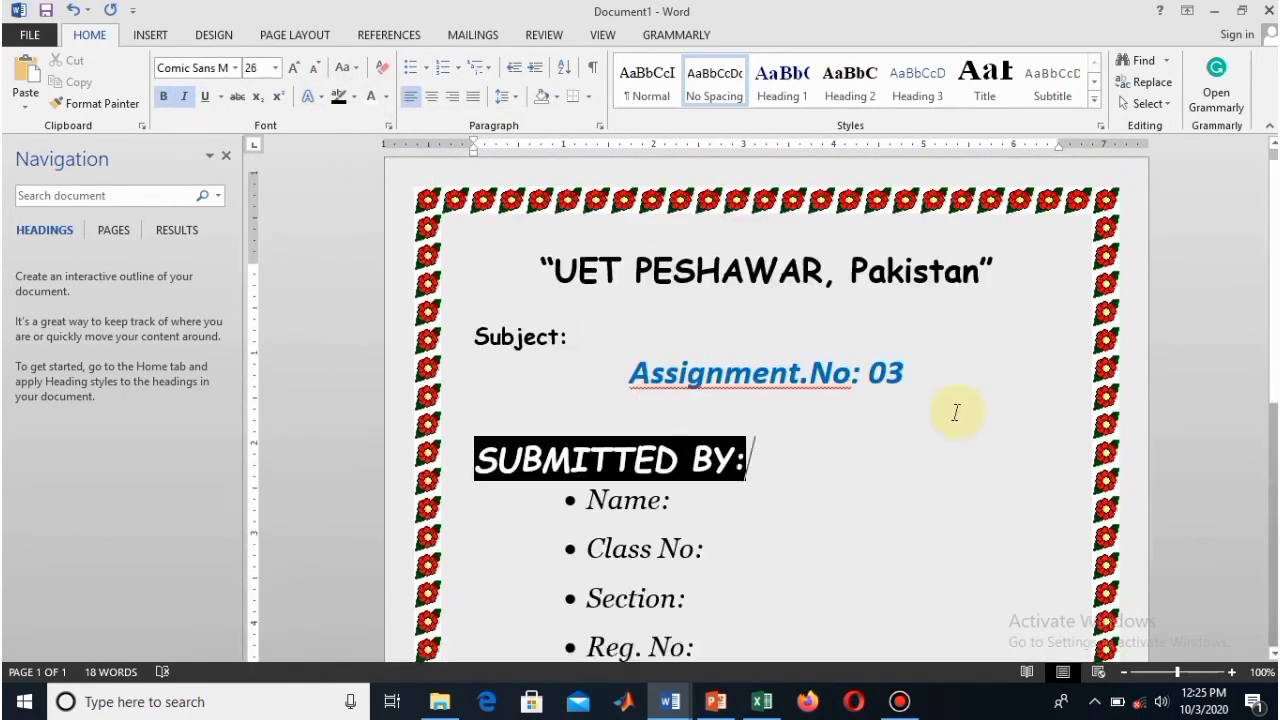
# Fill in the subject as "MOS-1" and add a blank line above the Date line.
pyautogui.click(675, 351)
pyautogui.write('MOS-1')
pyautogui.scroll(-3, 675, 347)
pyautogui.scroll(-5, 675, 347)
pyautogui.click(626, 349)
pyautogui.press('Return')
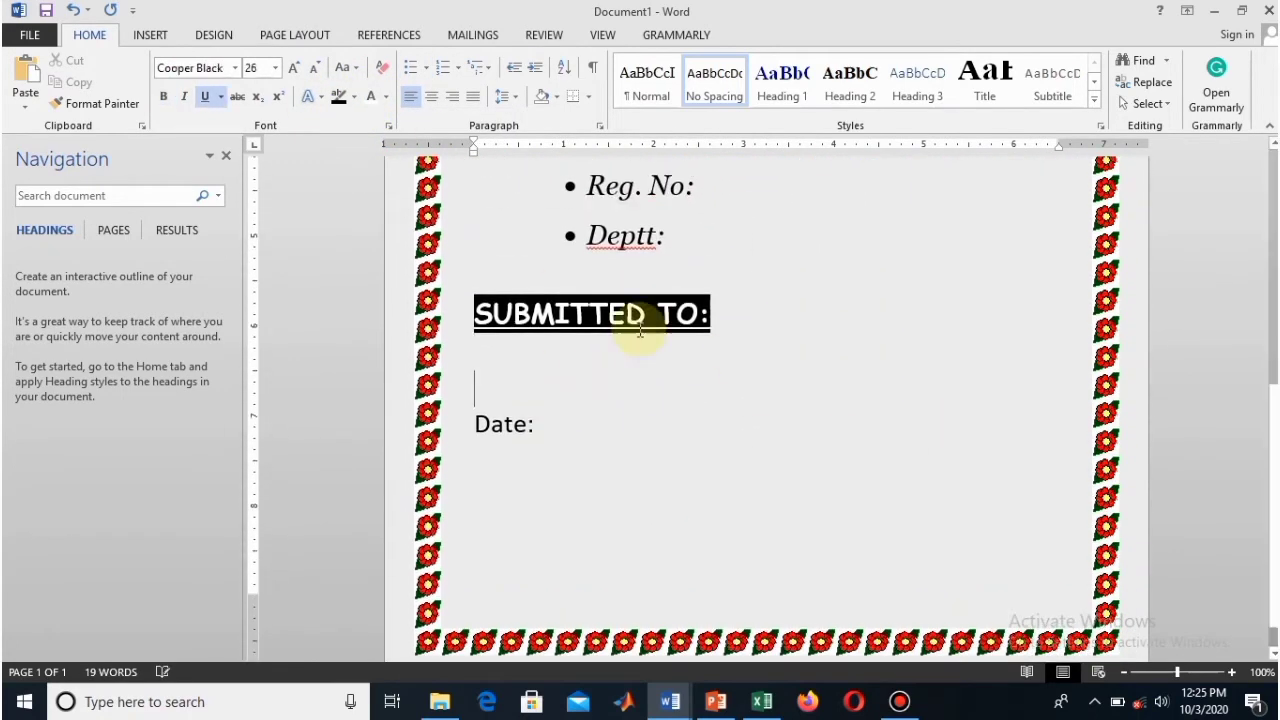
# Indent the "SUBMITTED TO:" and "Date:" lines by three inches.
pyautogui.moveTo(572, 464); pyautogui.dragTo(476, 314)
pyautogui.click(538, 70)
pyautogui.click(538, 70)
pyautogui.click(538, 70)
pyautogui.click(538, 70)
pyautogui.click(538, 70)
pyautogui.click(538, 70)
pyautogui.click(703, 440)
pyautogui.scroll(-1, 863, 476)
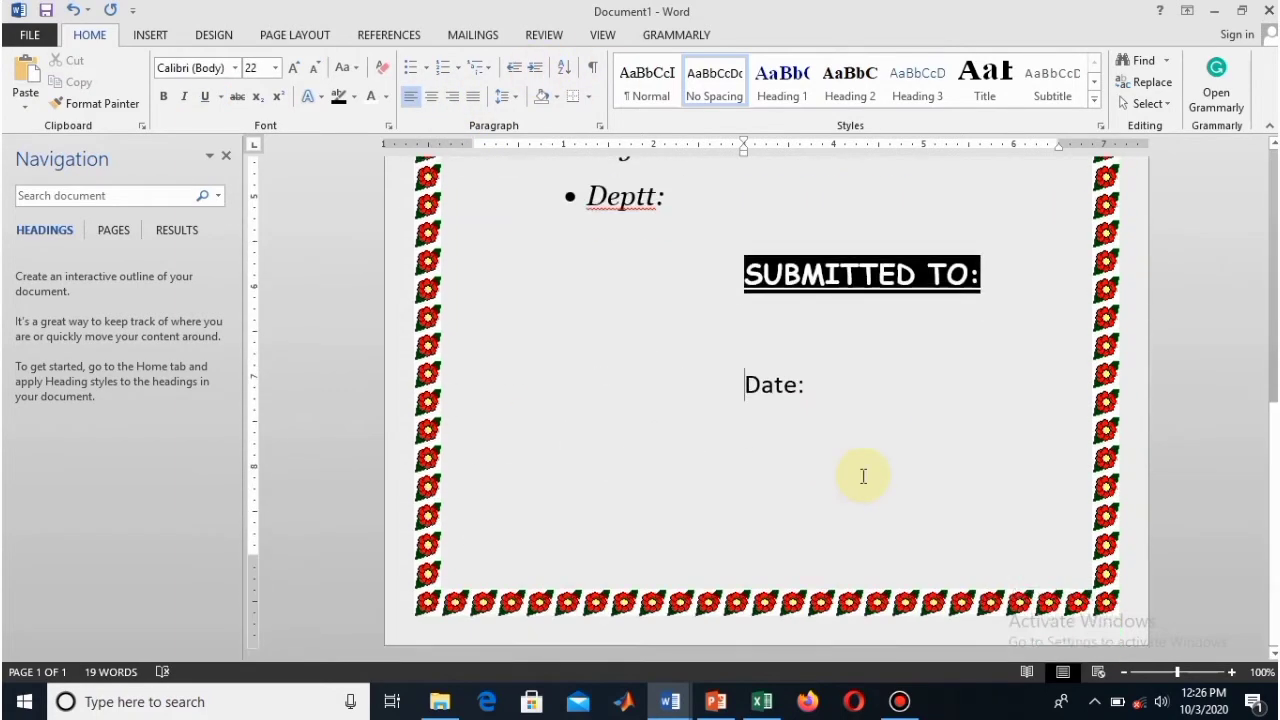
# Save the title page to the Desktop as a Word Document named "UET PESHAWAR".
pyautogui.scroll(6, 863, 476)
pyautogui.scroll(-7, 863, 476)
pyautogui.scroll(3, 863, 476)
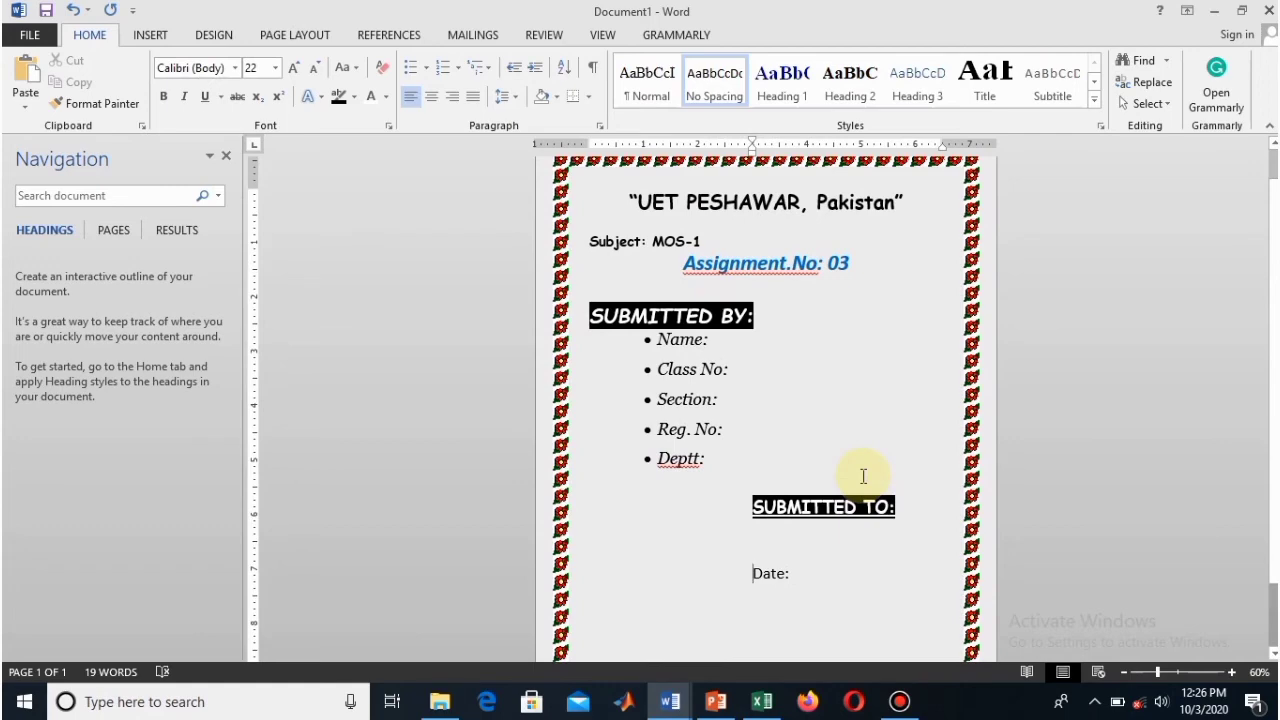
pyautogui.scroll(-1, 863, 476)
pyautogui.scroll(2, 863, 476)
pyautogui.press('F12')
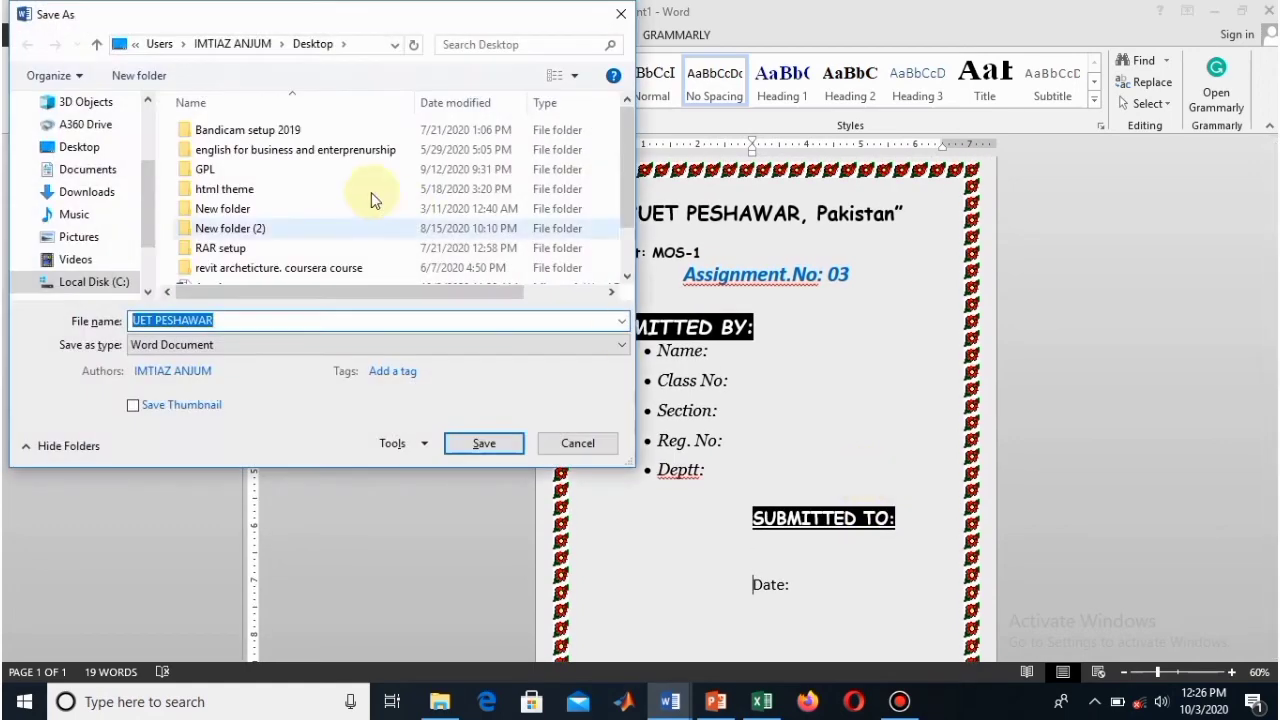
pyautogui.click(80, 147)
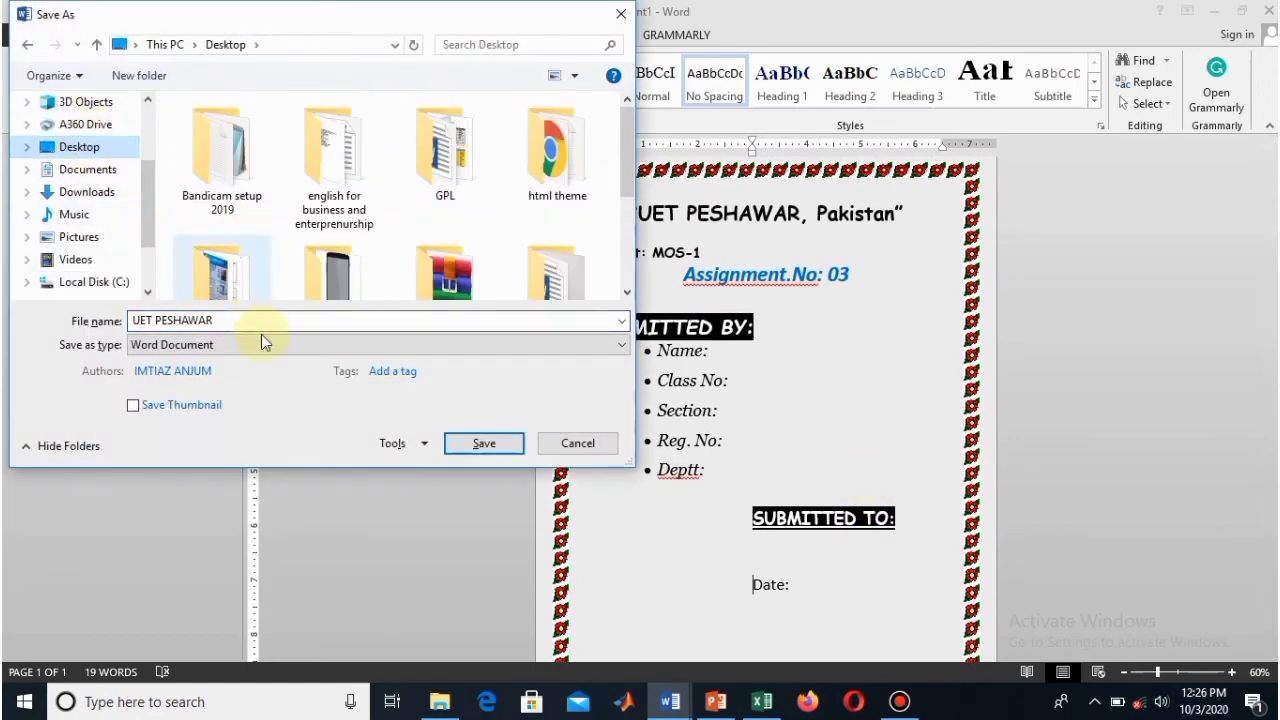
pyautogui.click(509, 448)
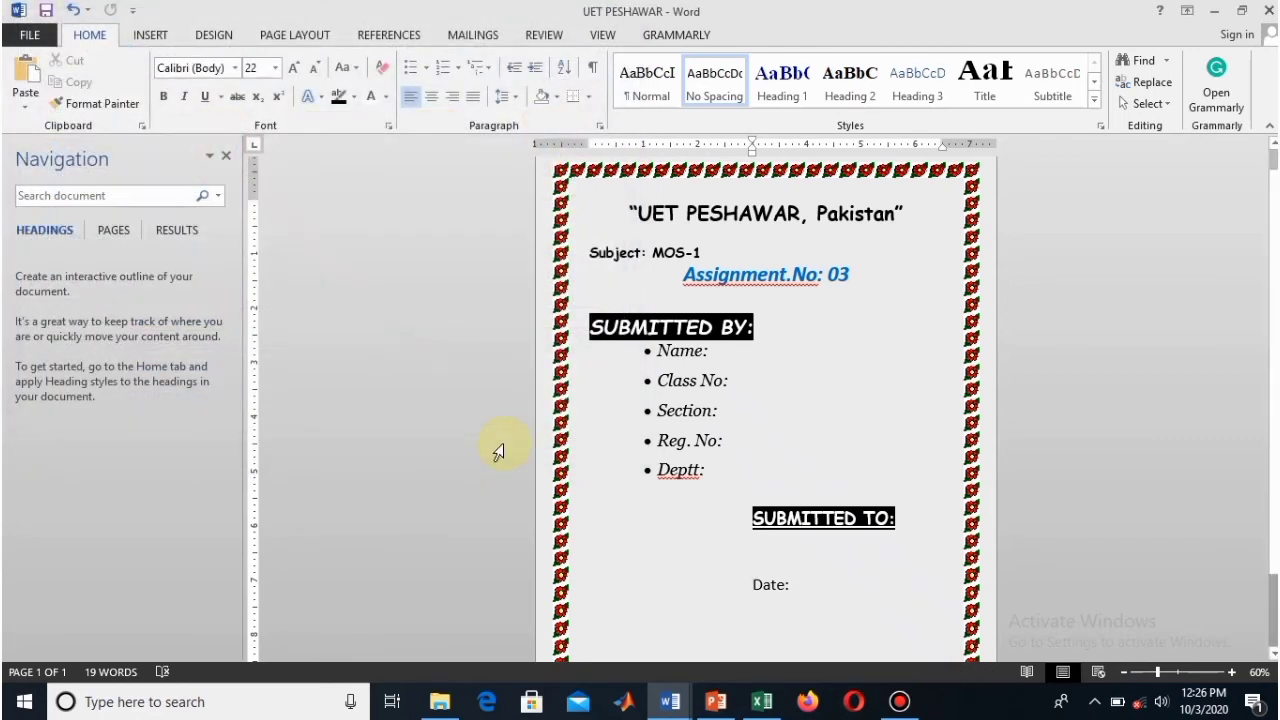
# Save a copy of the title page to the Desktop as a PDF named "UET PESHAWAR".
pyautogui.press('F12')
pyautogui.click(519, 344)
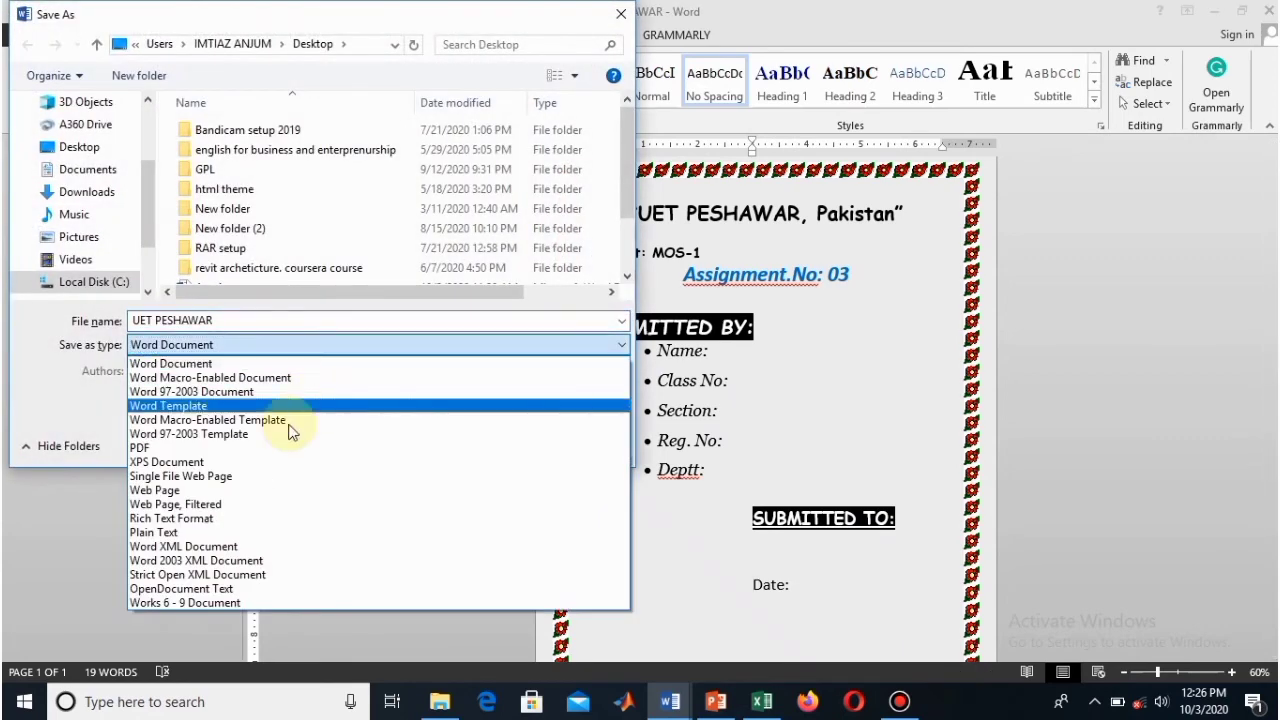
pyautogui.click(266, 447)
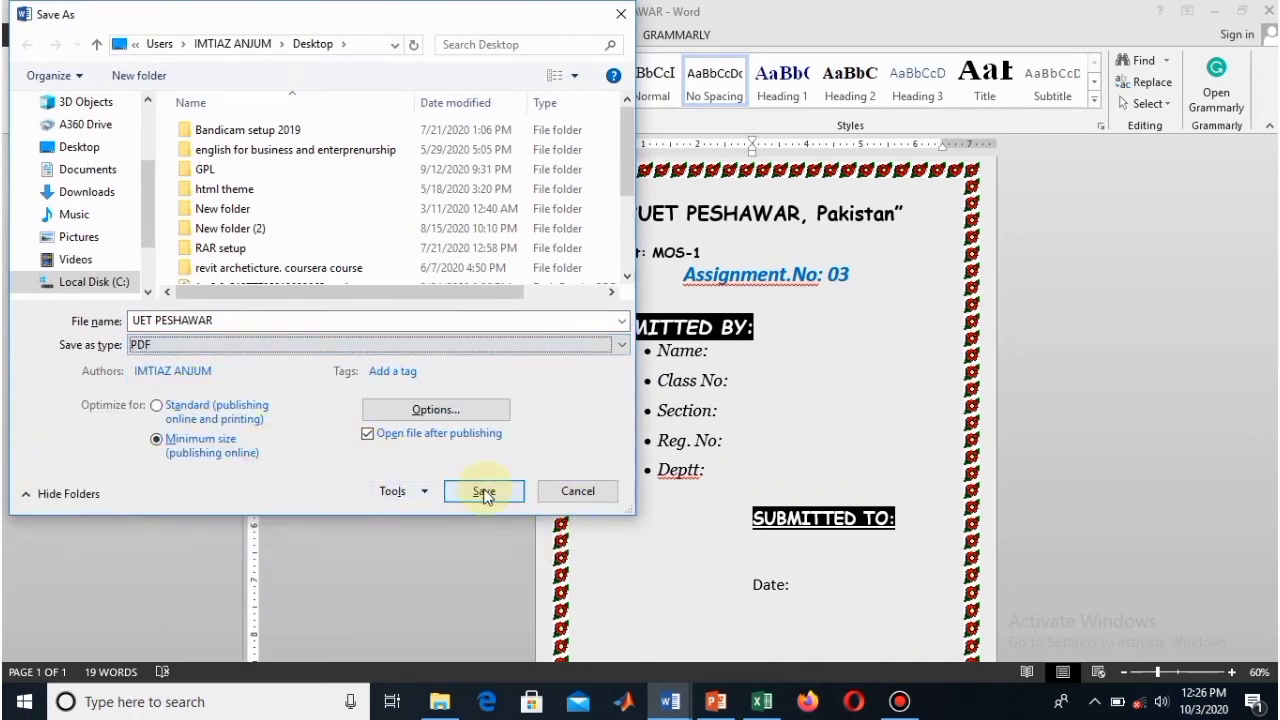
pyautogui.click(484, 493)
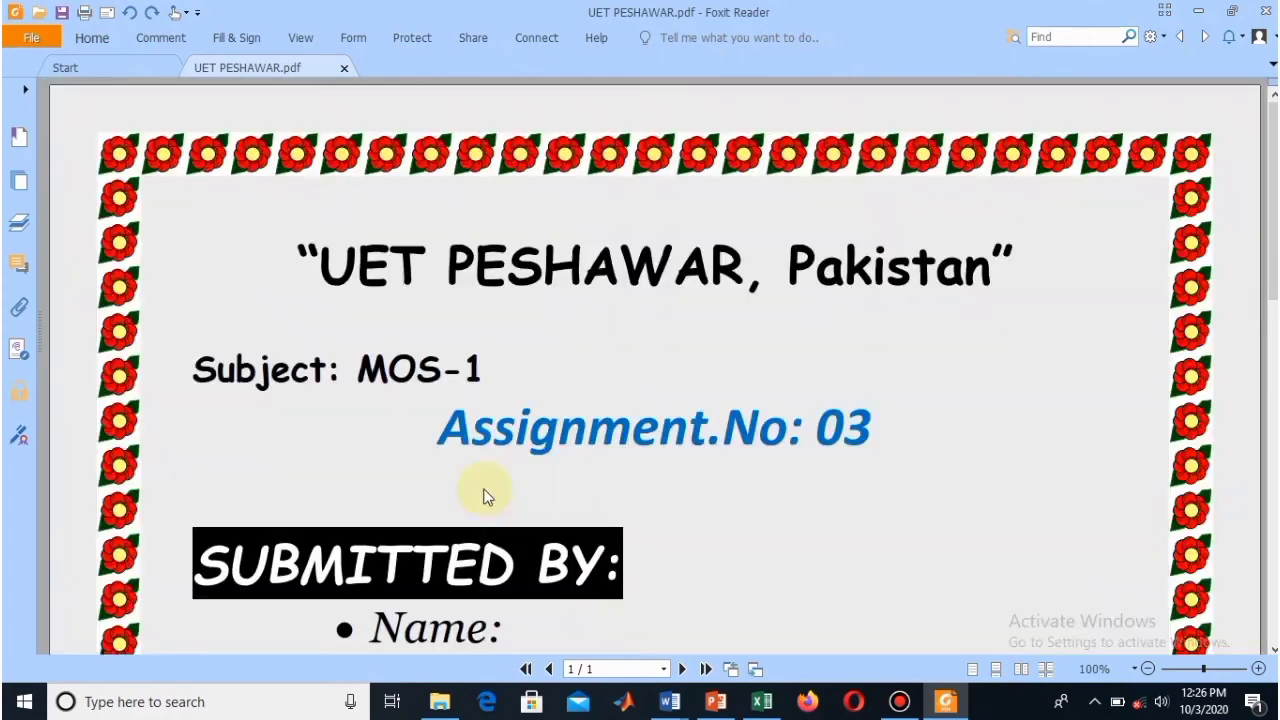
# Examine the layout, page border and text of the exported title page in the opened PDF.
pyautogui.scroll(-4, 621, 437)
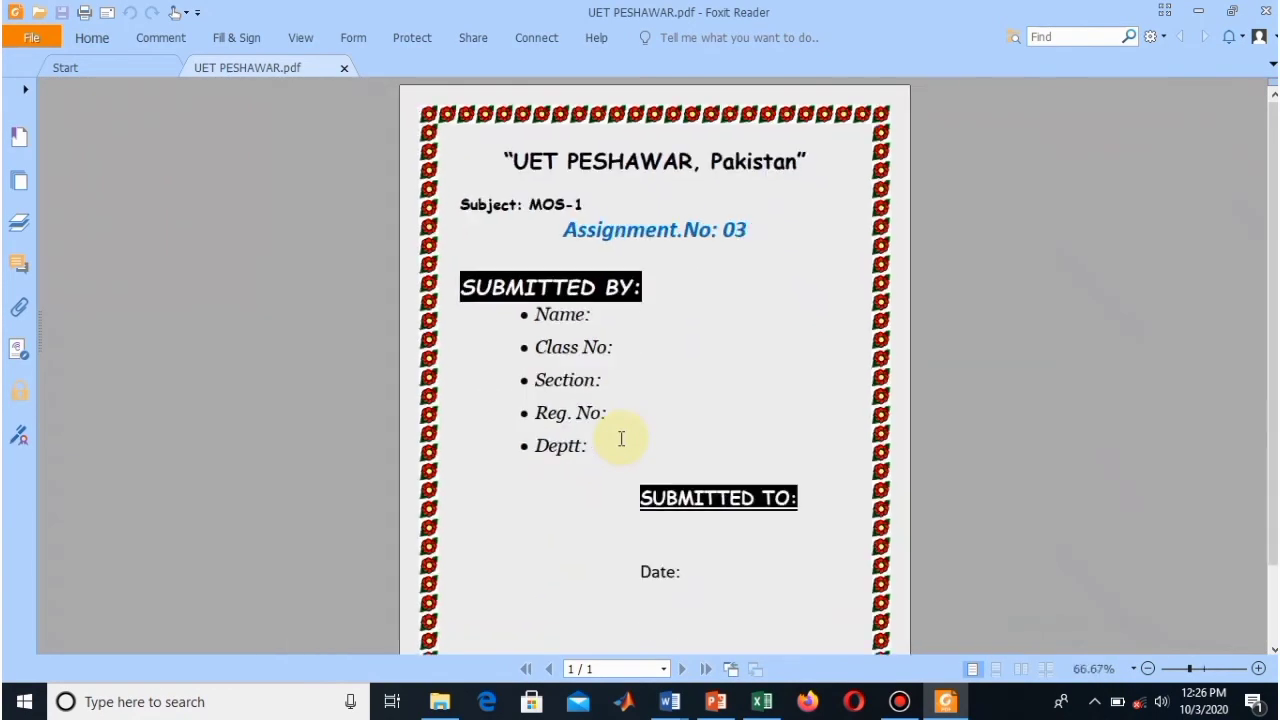
pyautogui.scroll(3, 617, 434)
pyautogui.scroll(-2, 619, 444)
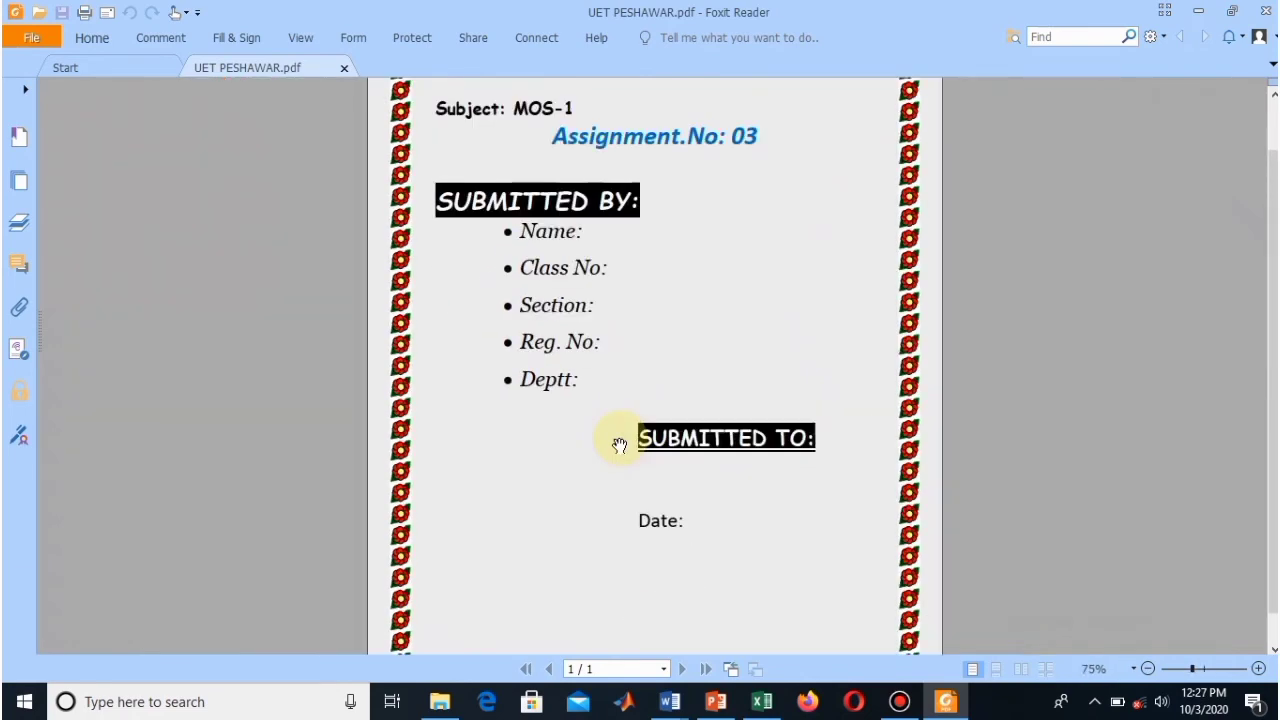
pyautogui.scroll(-2, 620, 445)
pyautogui.scroll(1, 620, 445)
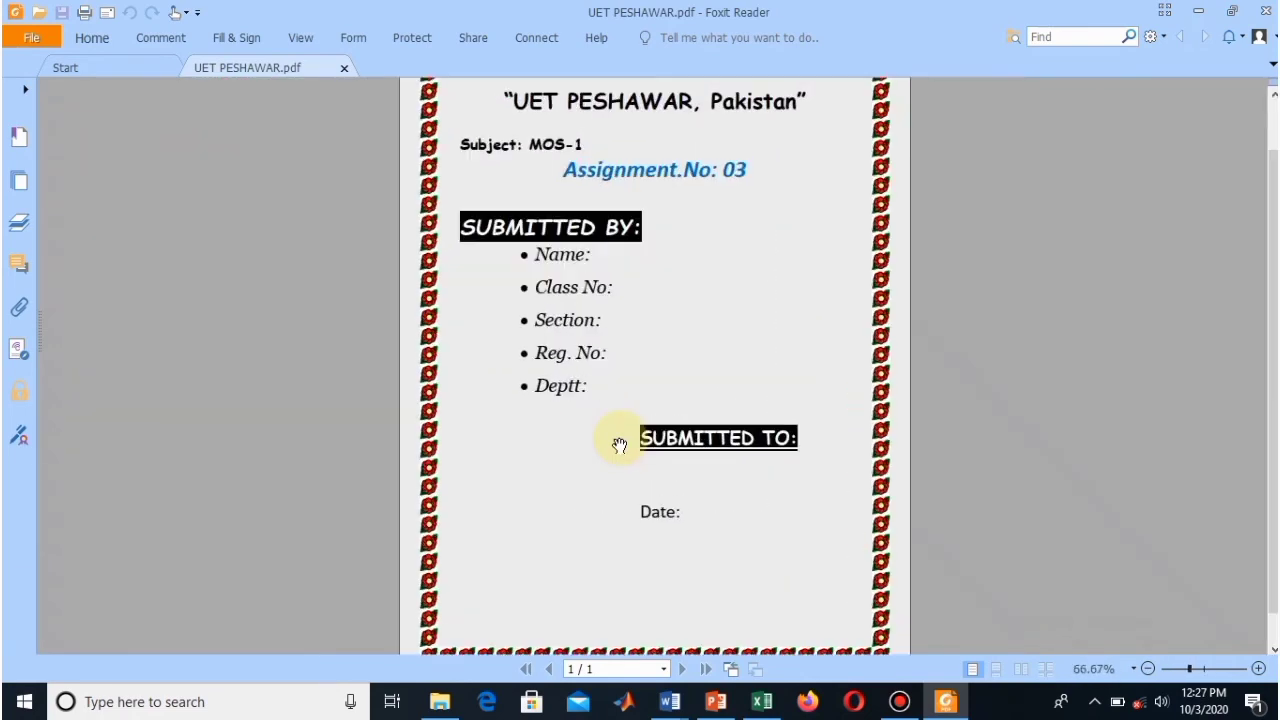
pyautogui.scroll(-1, 620, 445)
pyautogui.scroll(-1, 895, 378)
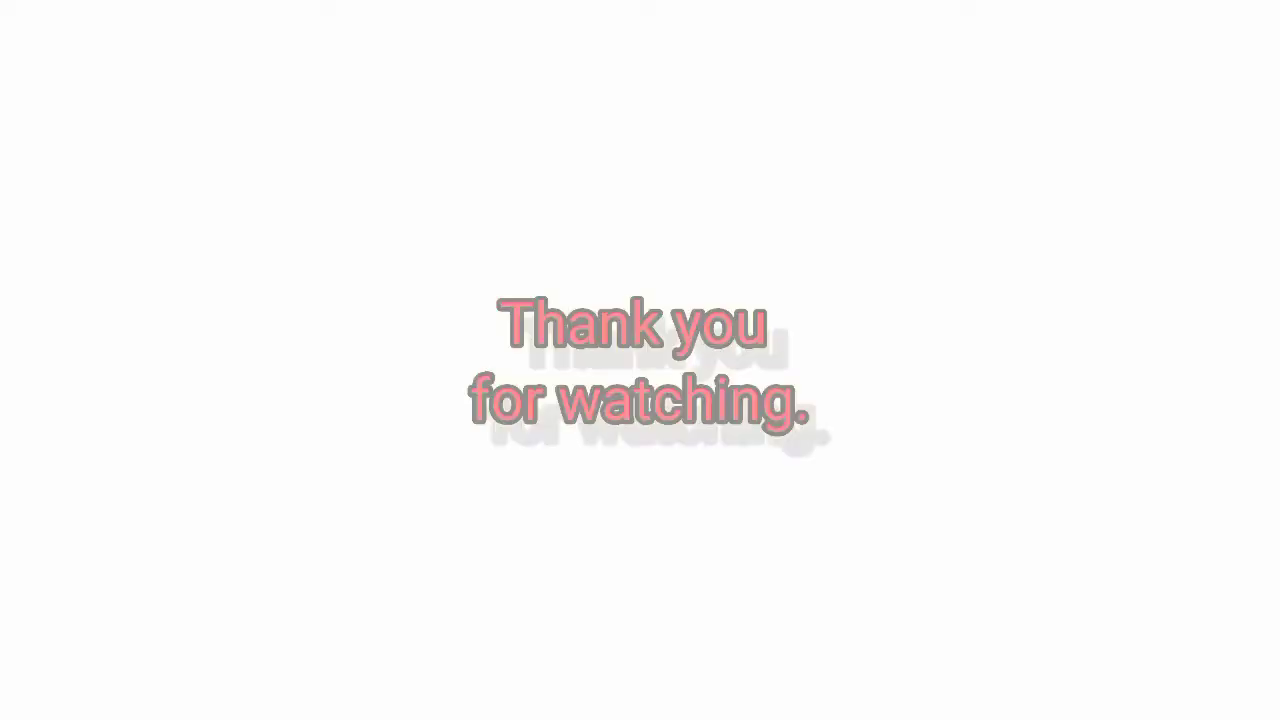